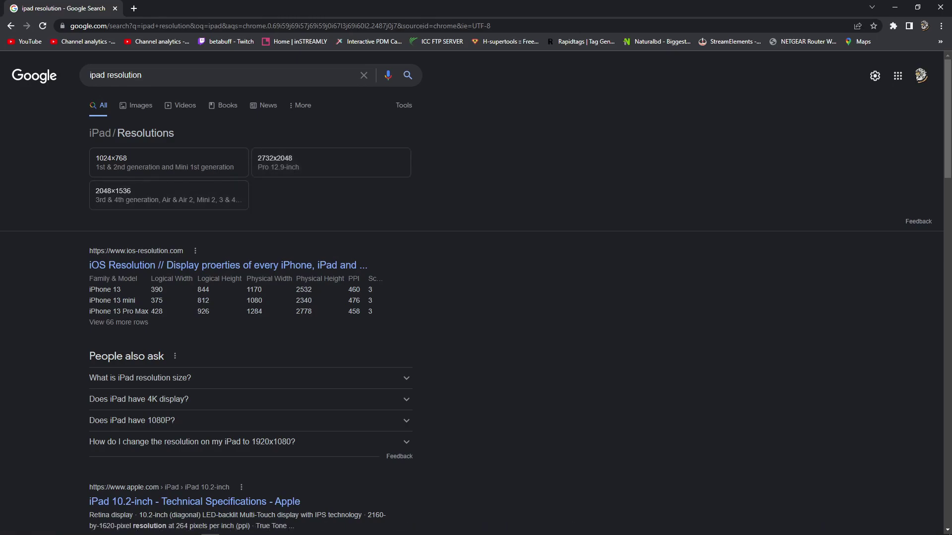
- Put the browser aside and set the engine resolution in GameLoop's settings to Customize
drag(585, 7, 490, 21)
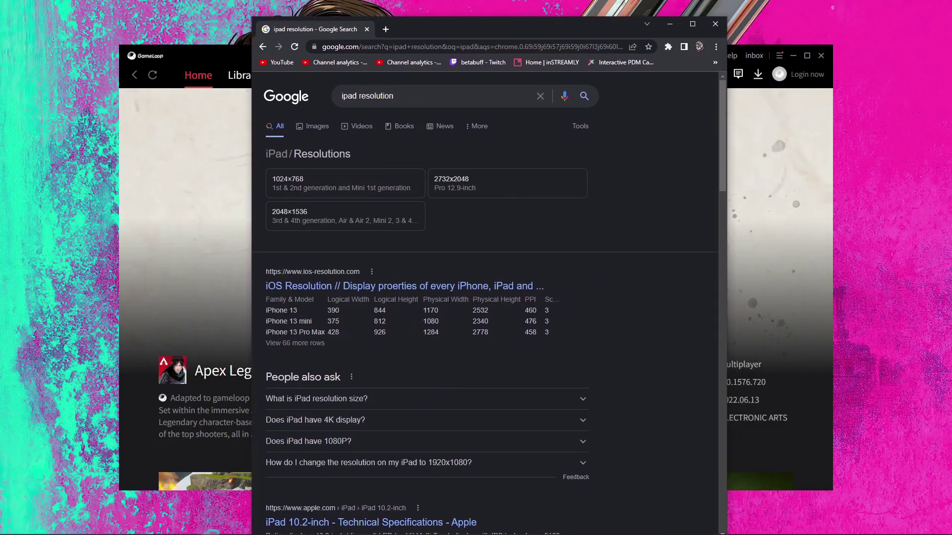
click(669, 24)
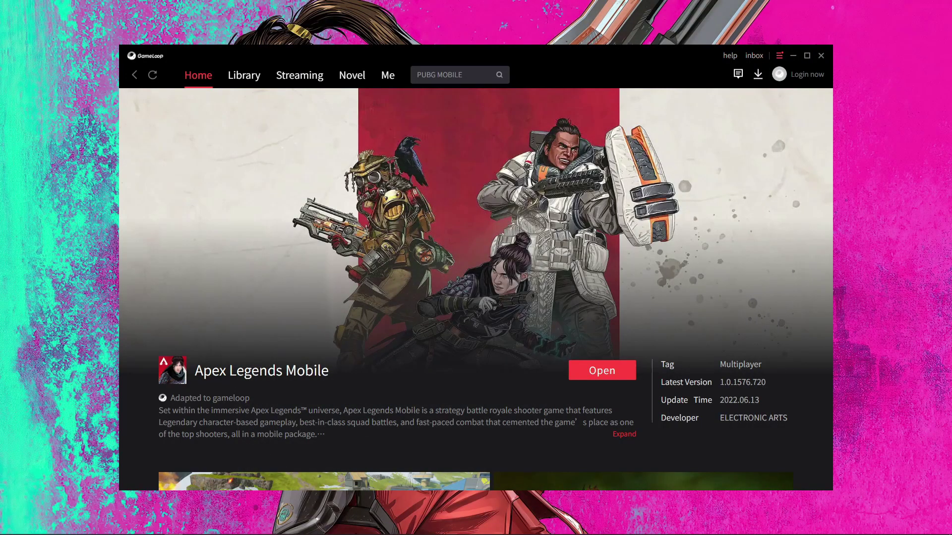
click(780, 55)
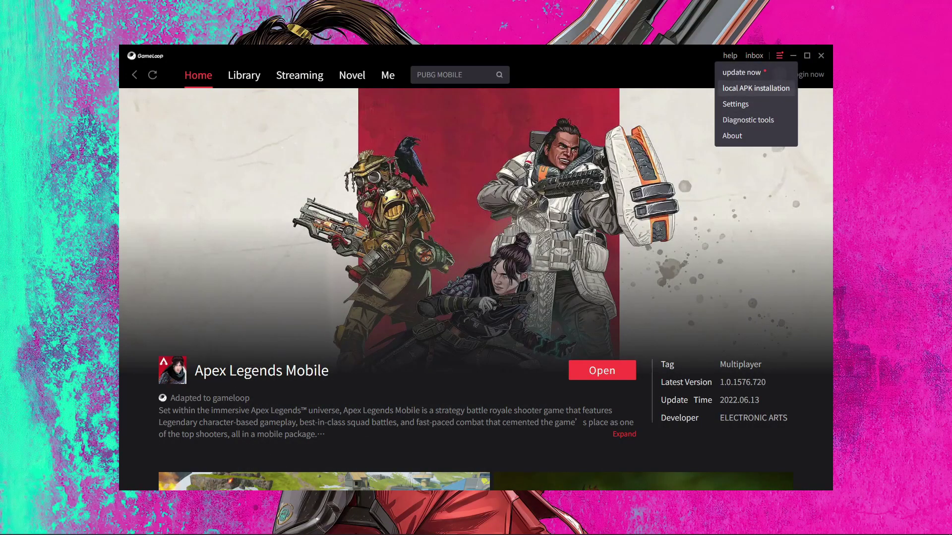
click(743, 104)
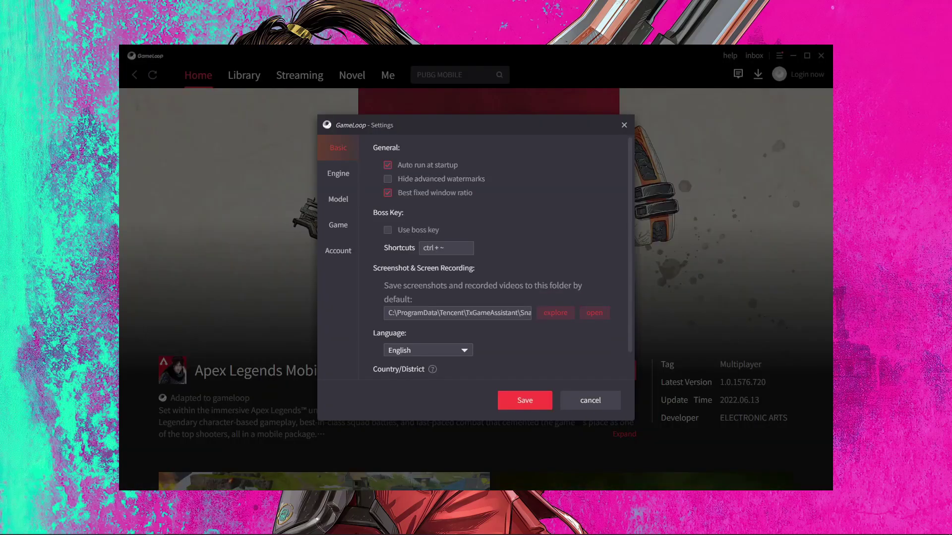
click(338, 173)
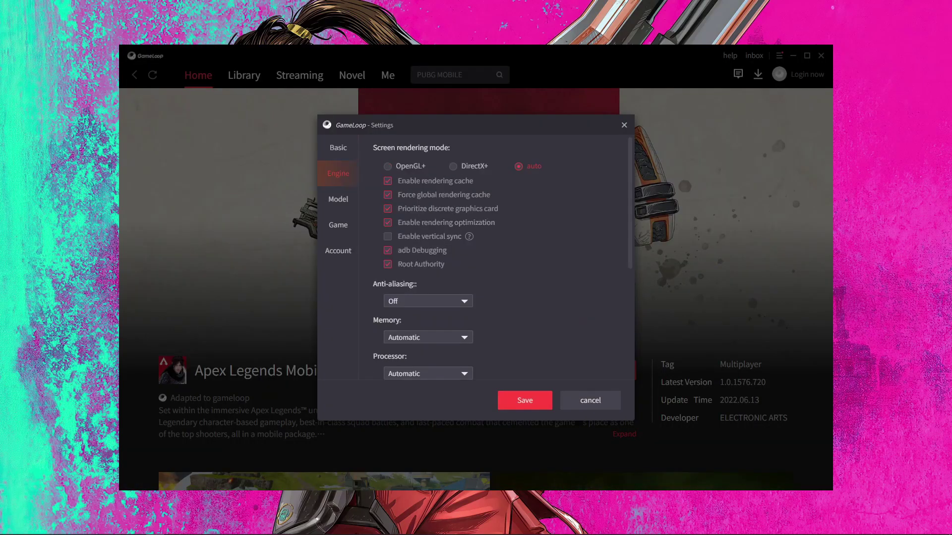
scroll(491, 258, down, 4)
click(428, 214)
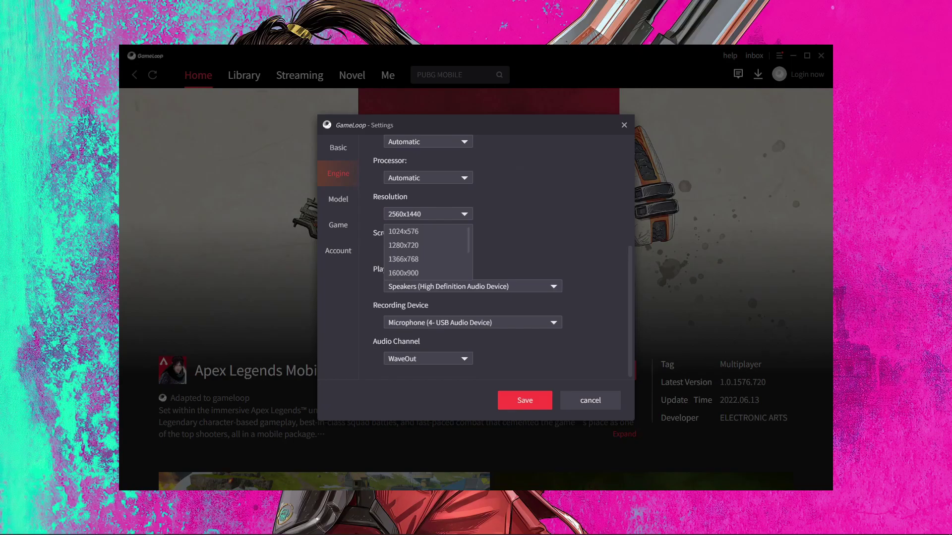
scroll(426, 253, down, 3)
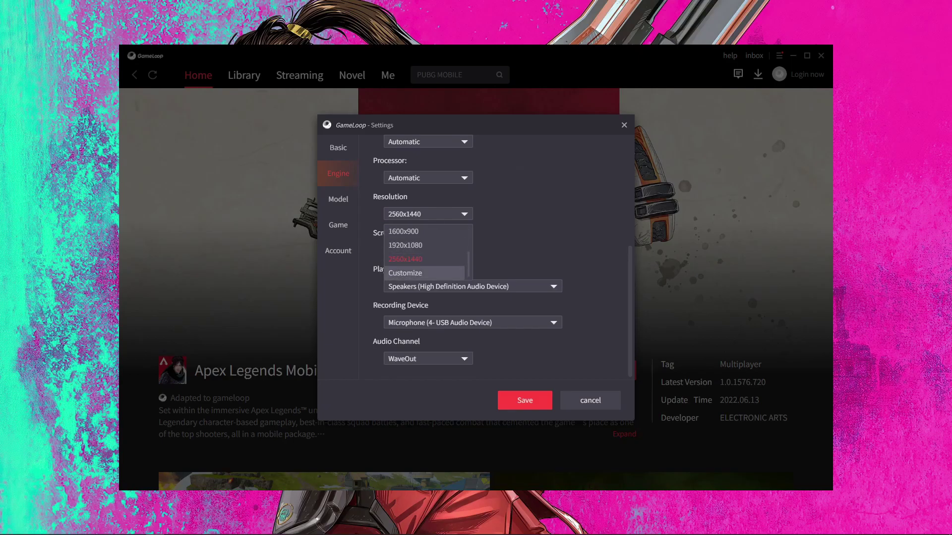
click(405, 273)
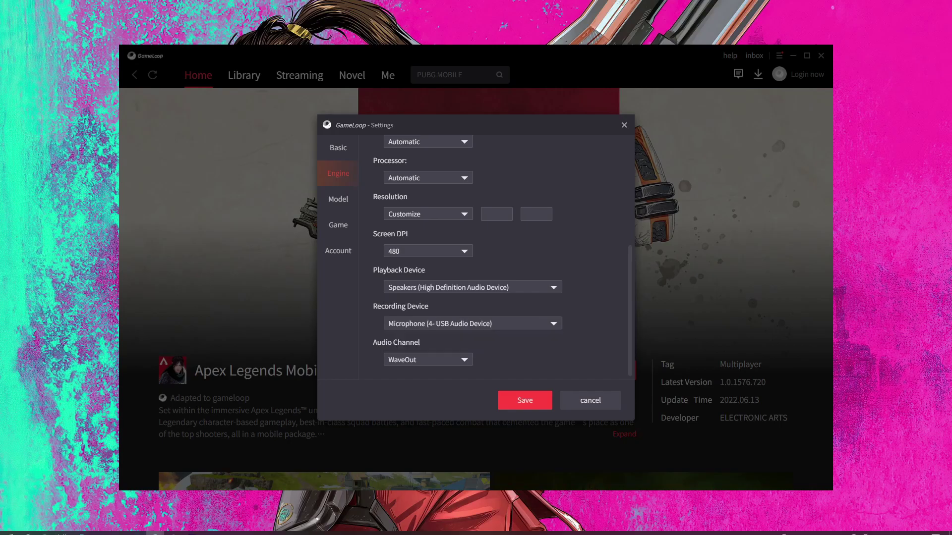
- Check the iPad resolutions in the browser, enter 2480 by 1536 as GameLoop's custom resolution and save the settings
click(210, 527)
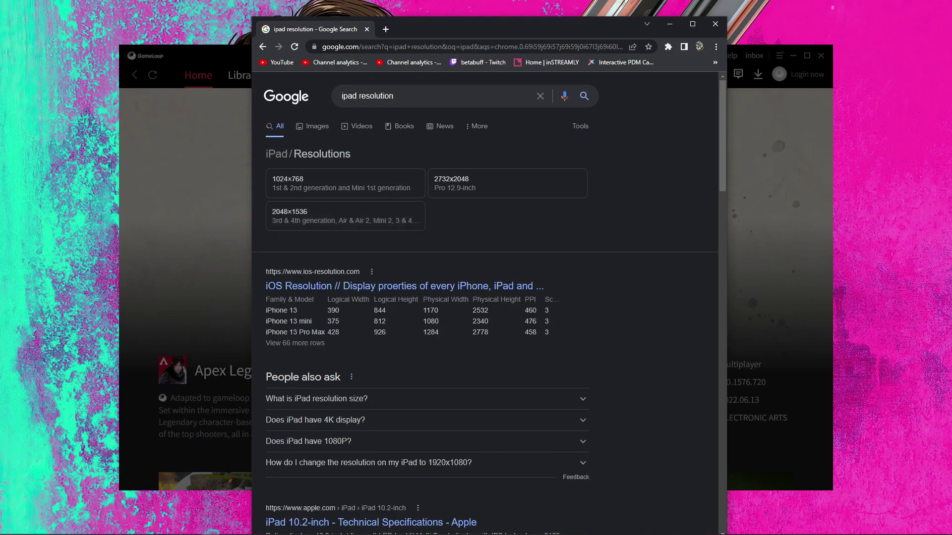
click(670, 24)
click(428, 214)
click(496, 214)
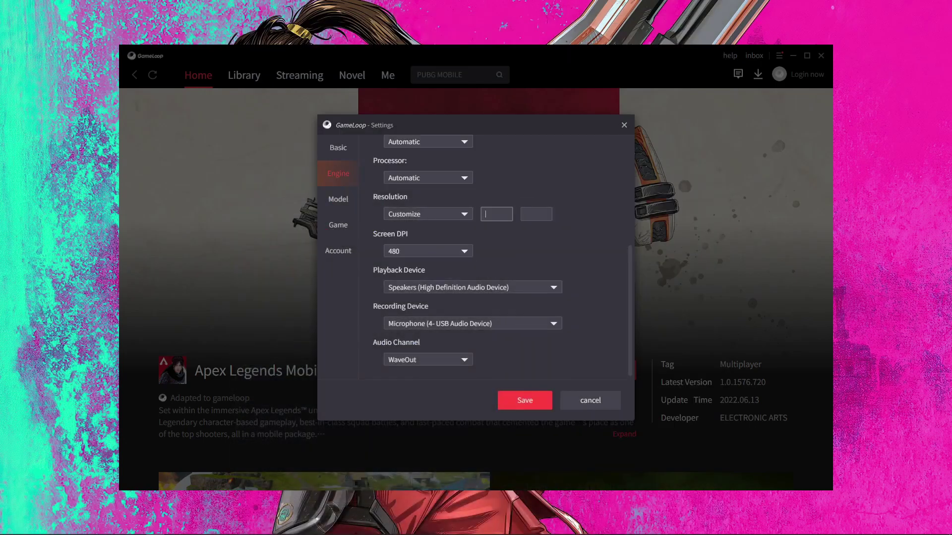
text(2480)
click(536, 214)
text(1536)
click(525, 401)
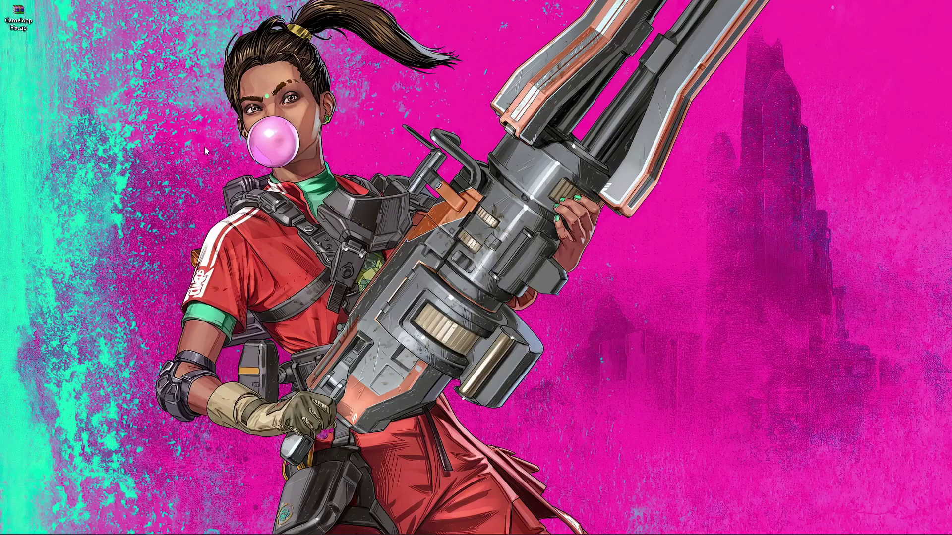
- Extract the Gameloop Fix.zip archive directly onto the desktop
mouse_move(25, 21)
mouse_down()
mouse_move(99, 57)
mouse_move(161, 149)
mouse_move(202, 134)
mouse_move(169, 130)
mouse_move(156, 141)
mouse_move(21, 24)
mouse_up()
right_click(20, 14)
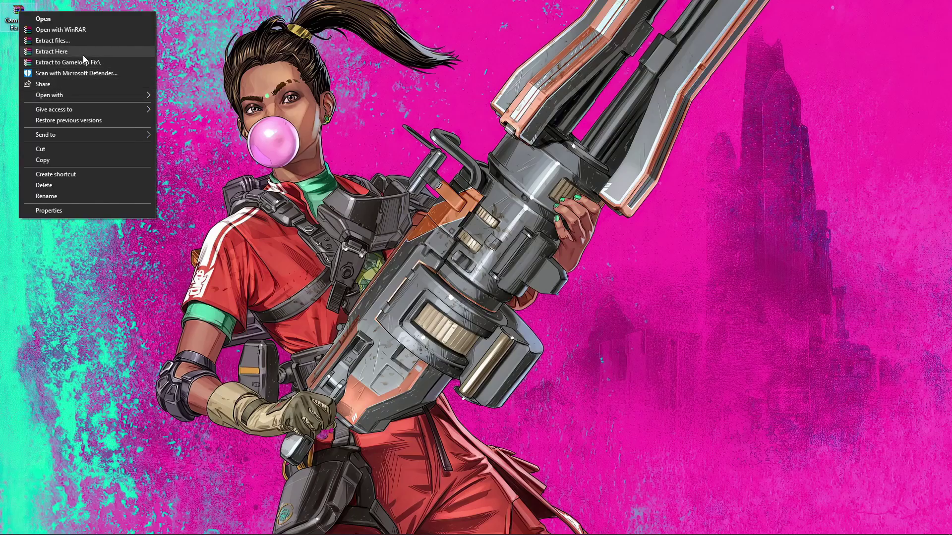
click(60, 51)
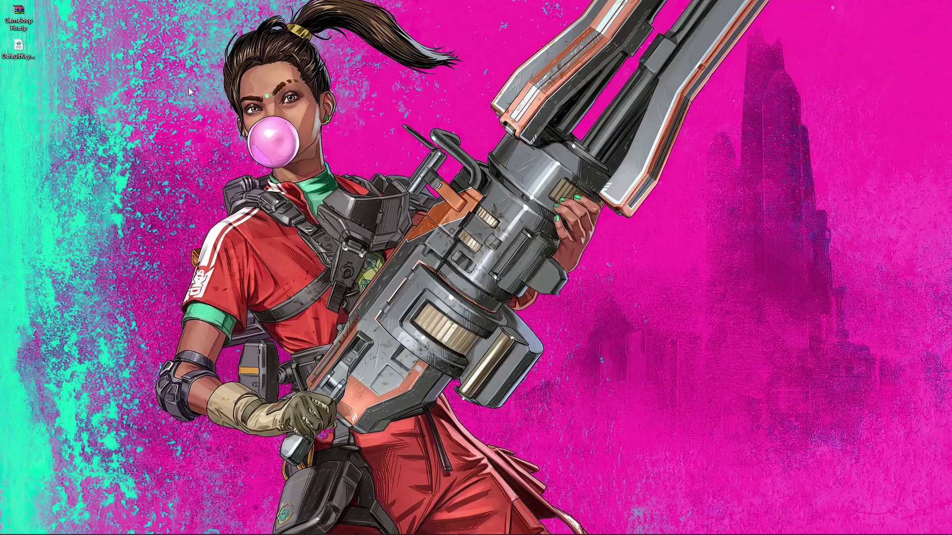
- Create a new folder on the desktop, keeping its default name
right_click(9, 106)
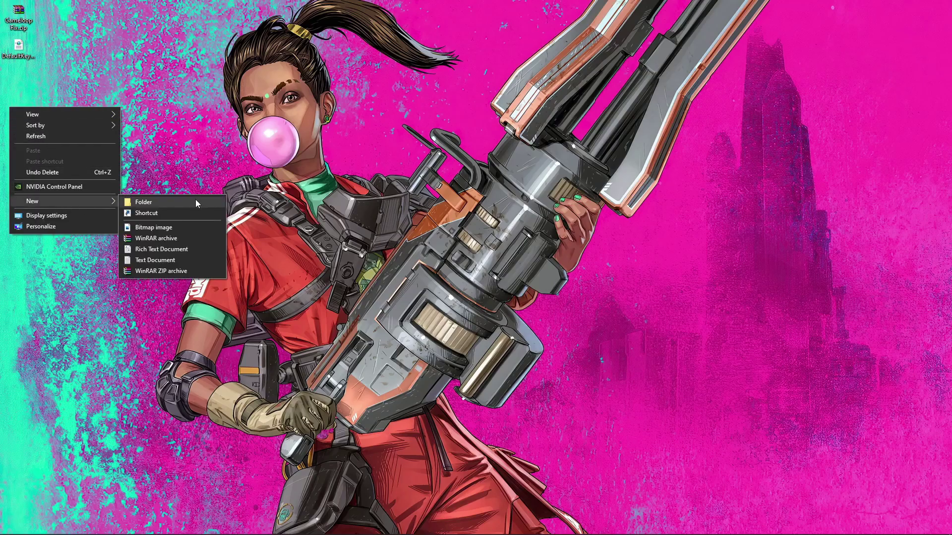
click(155, 203)
click(67, 58)
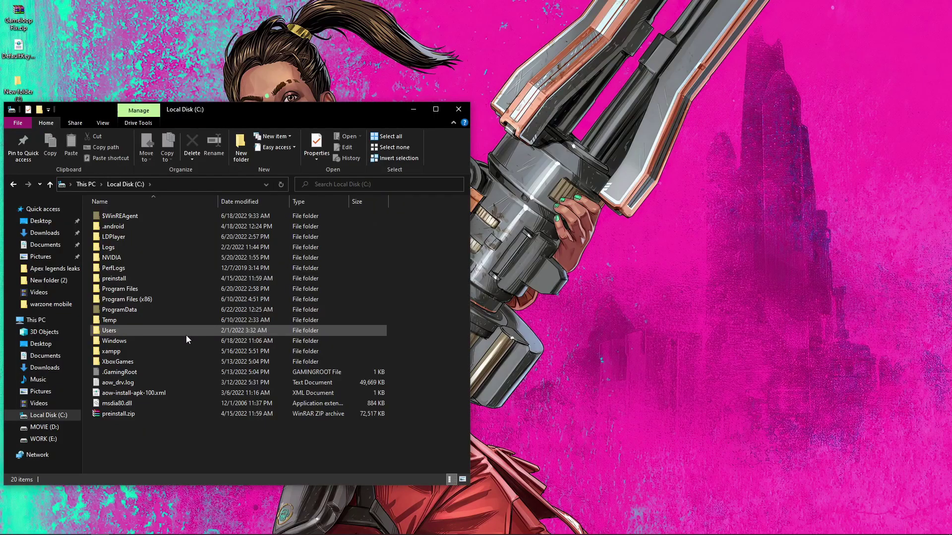
- Locate and select DefaultKeyMapping.xml in the Program Files\TxGameAssistant\ui folder on drive C
double_click(134, 292)
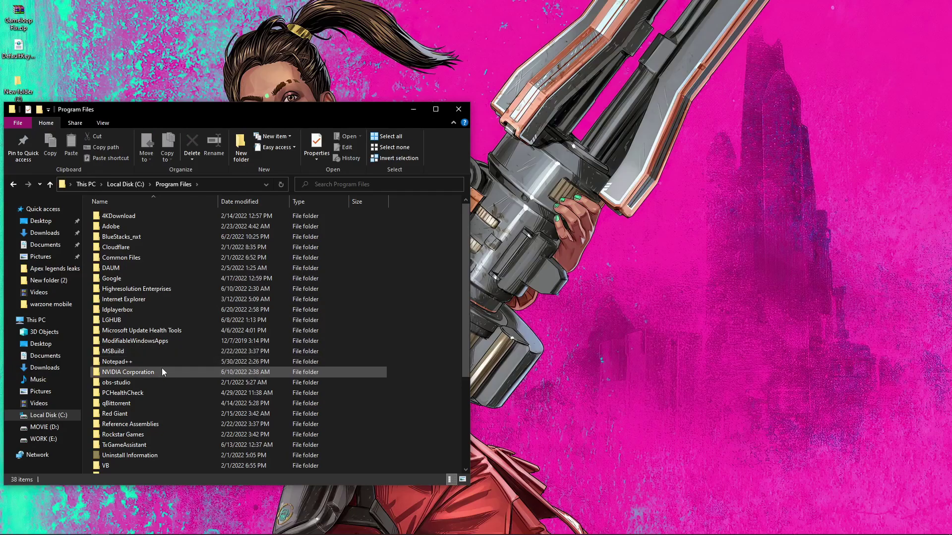
scroll(171, 391, down, 1)
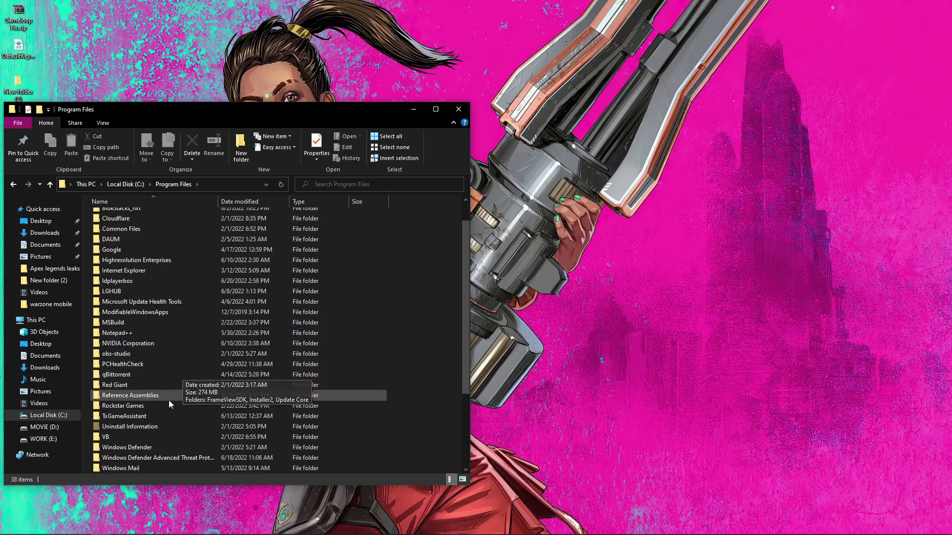
double_click(119, 417)
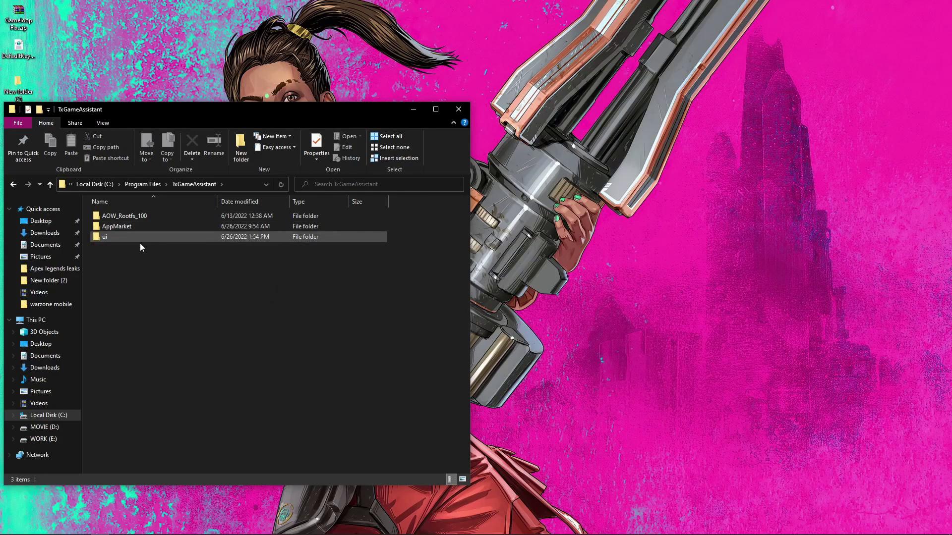
double_click(133, 238)
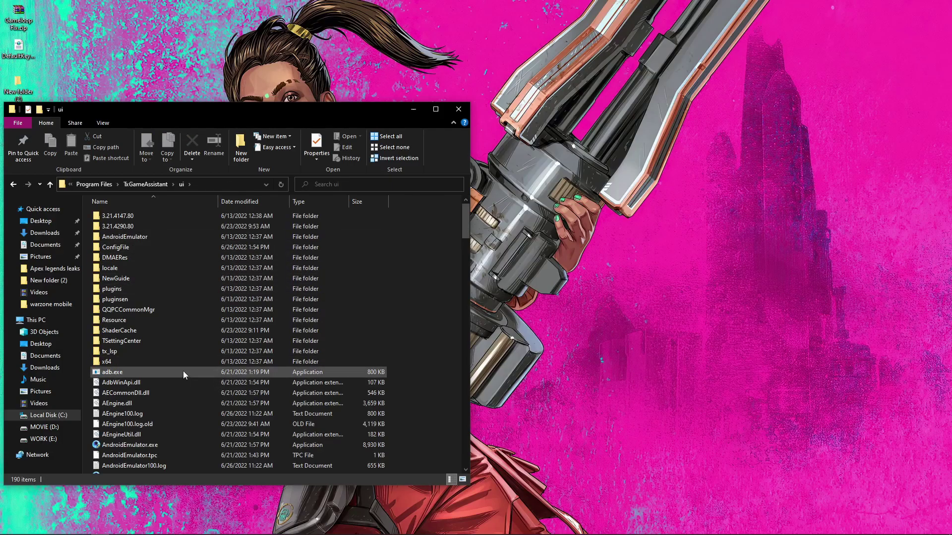
scroll(183, 373, down, 20)
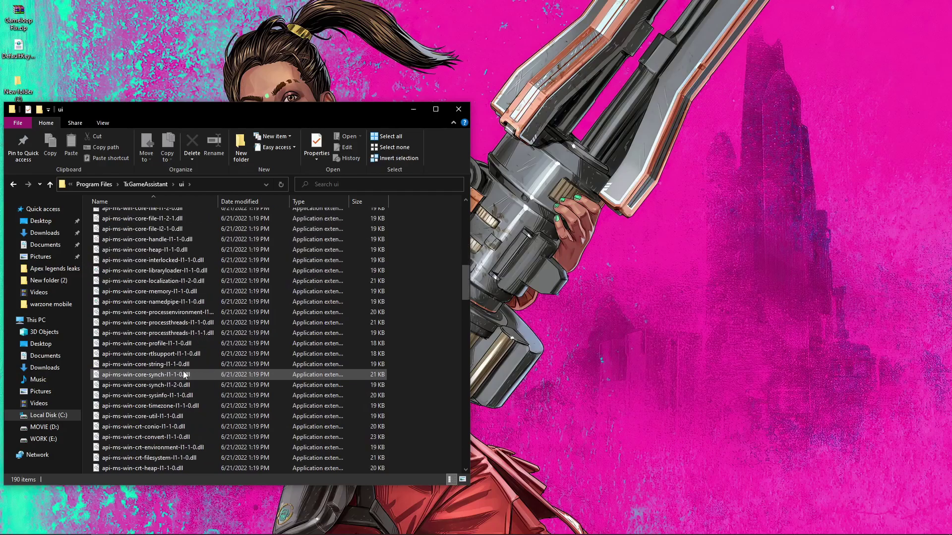
scroll(183, 374, down, 13)
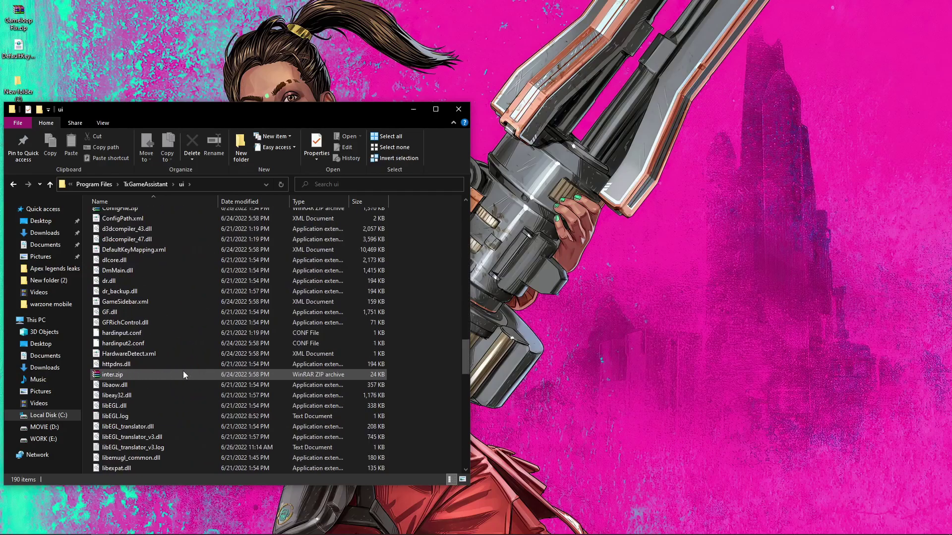
scroll(183, 373, up, 4)
click(134, 369)
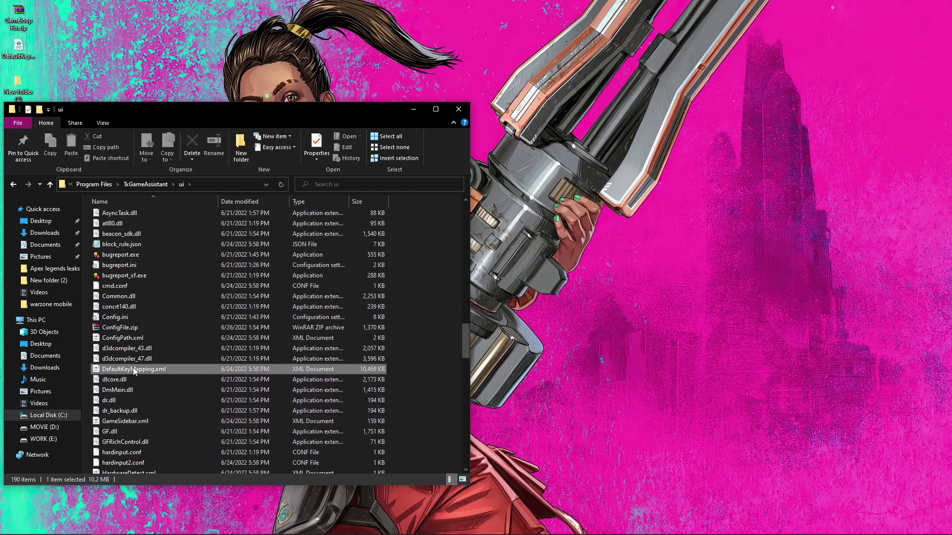
- Copy DefaultKeyMapping.xml from the ui folder into the new desktop folder as a backup, then close that folder
drag(215, 109, 321, 105)
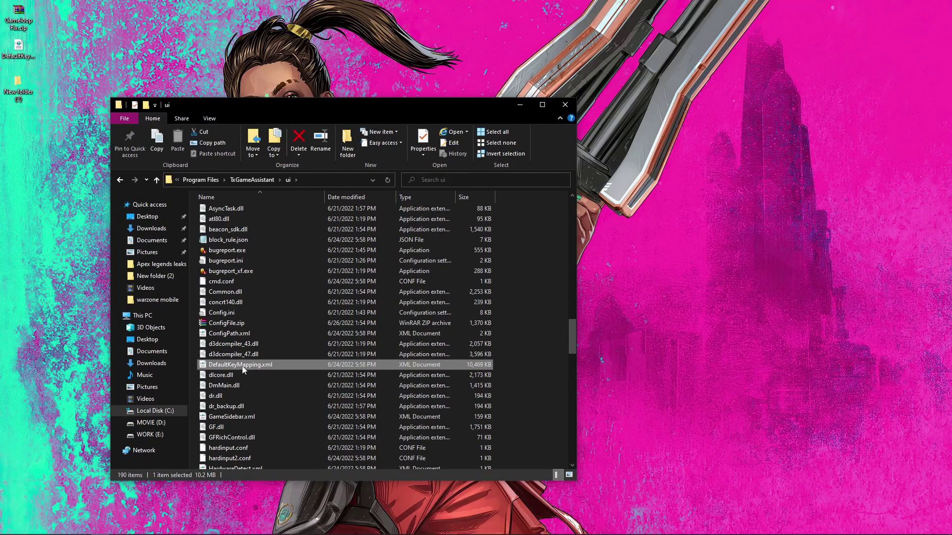
right_click(242, 366)
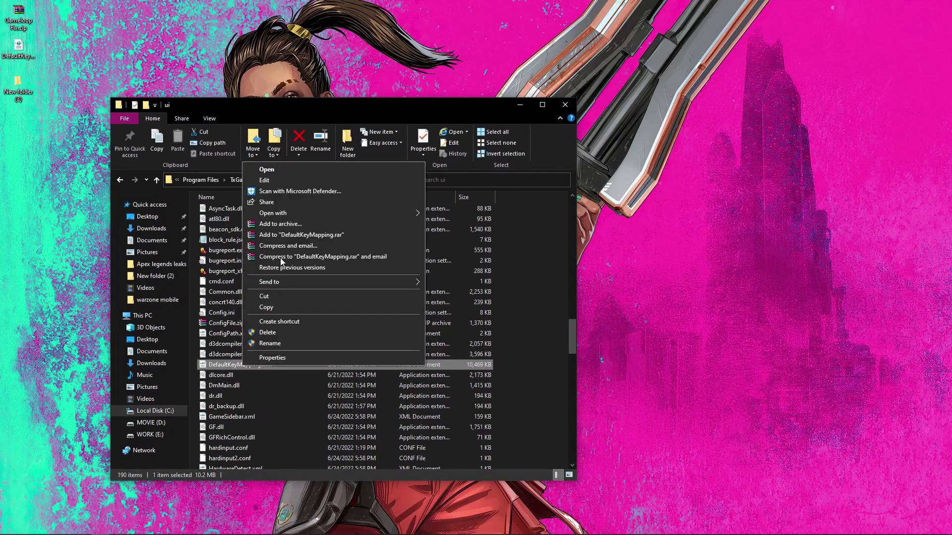
click(266, 307)
double_click(17, 83)
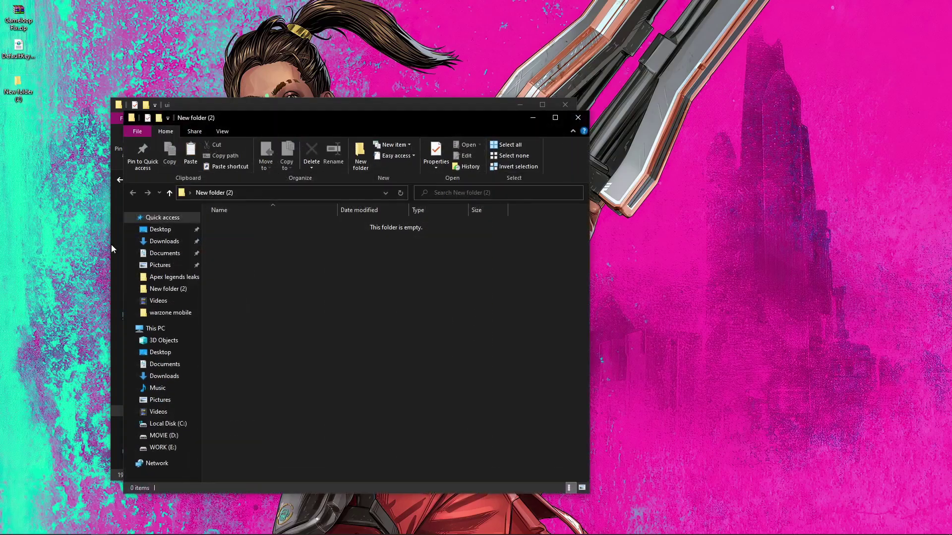
right_click(251, 266)
click(280, 306)
drag(417, 117, 666, 94)
right_click(259, 364)
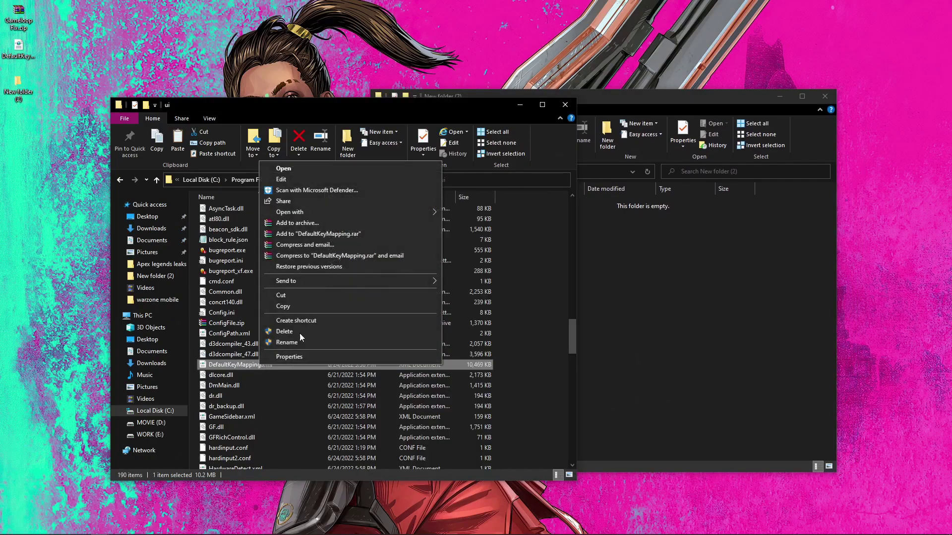
click(289, 305)
right_click(701, 284)
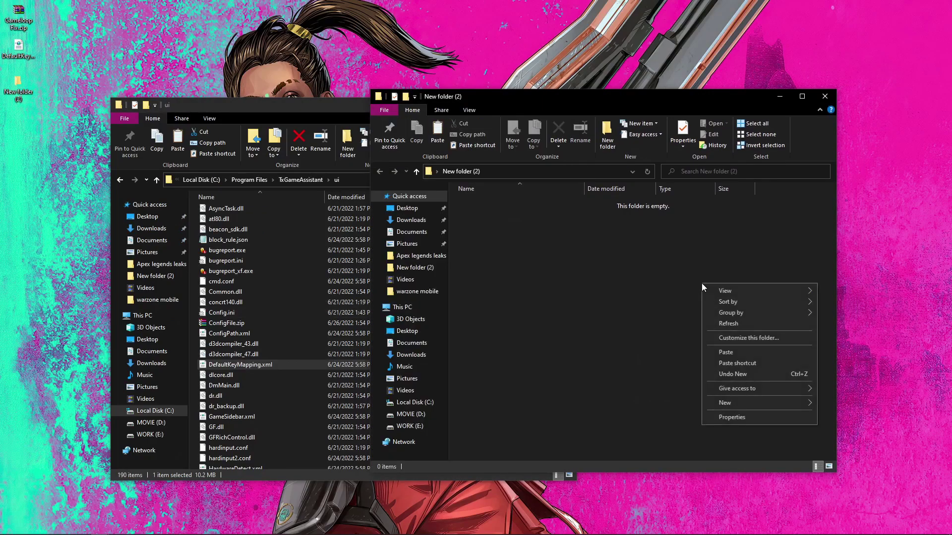
click(736, 352)
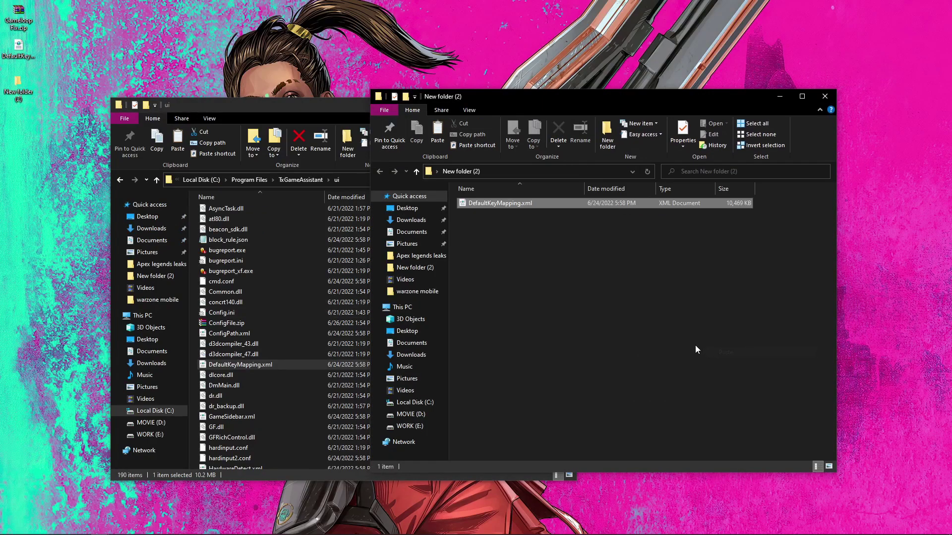
click(825, 98)
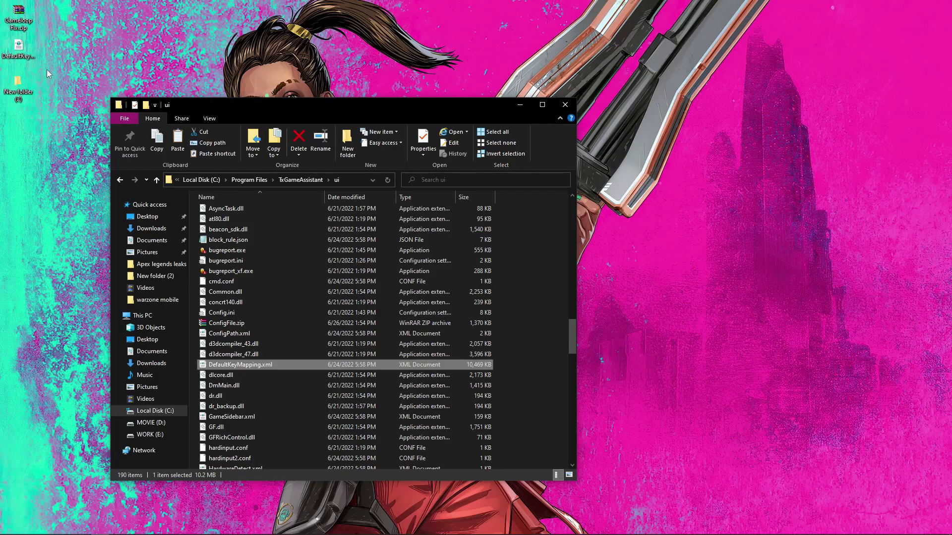
- Check the backed-up DefaultKeyMapping.xml in the desktop folder and close the folder
double_click(18, 84)
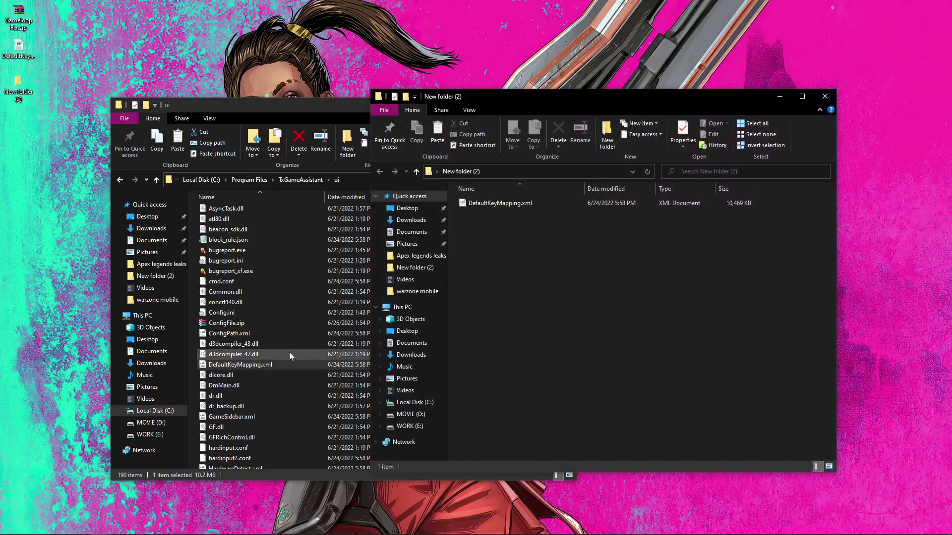
drag(524, 204, 560, 358)
click(818, 101)
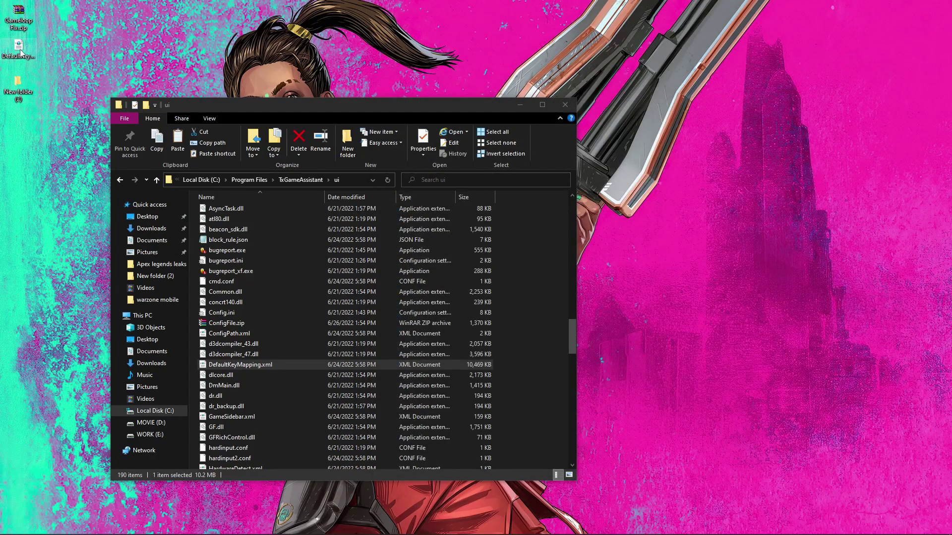
- Move the extracted DefaultKeyMapping.xml from the desktop into the ui folder, replacing the existing file, and close File Explorer
drag(20, 50, 266, 368)
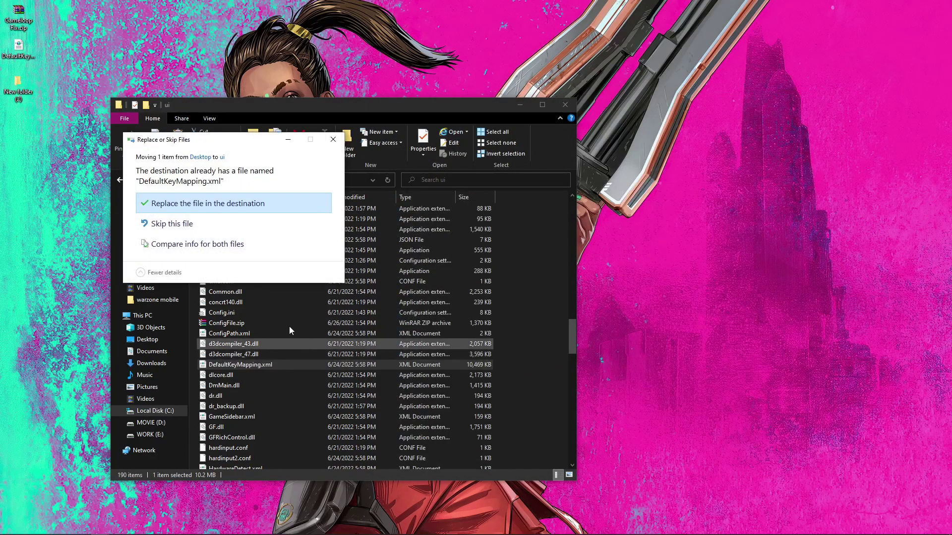
click(225, 207)
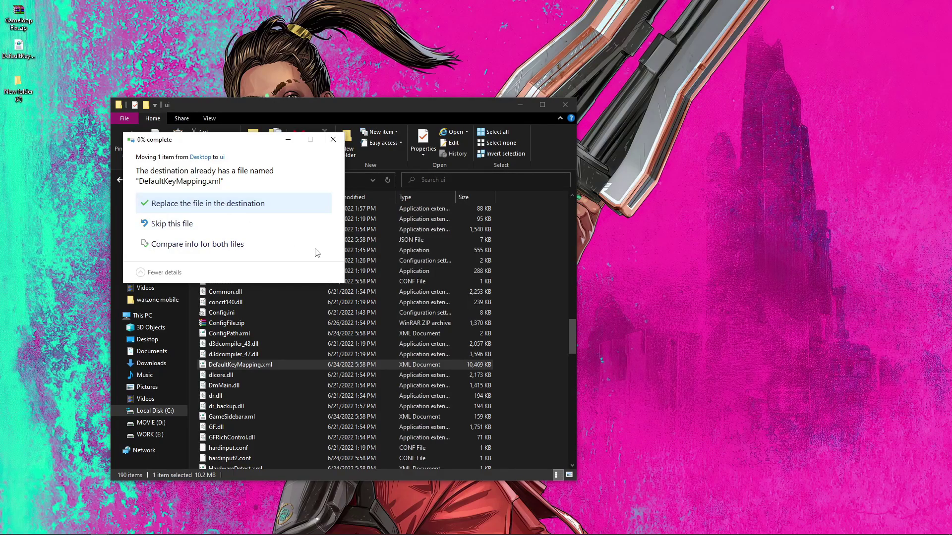
click(227, 208)
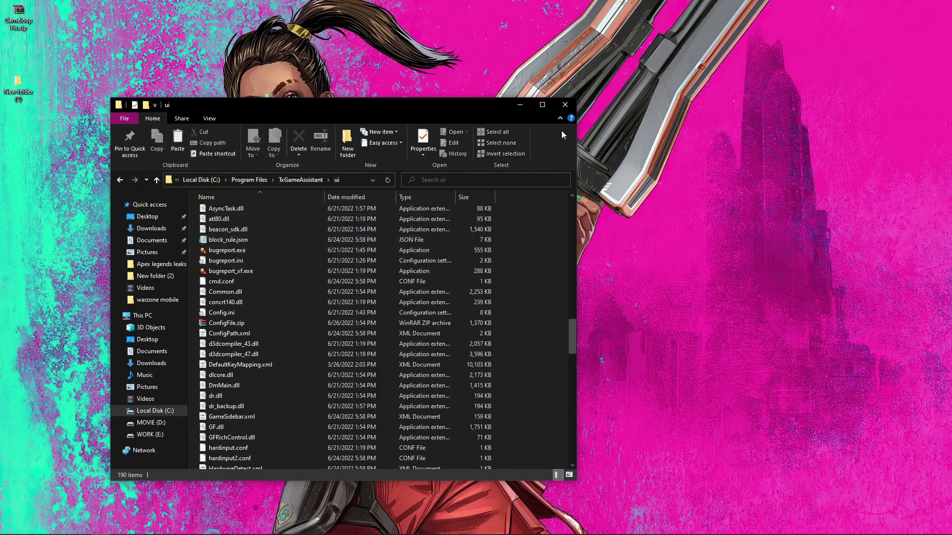
click(572, 109)
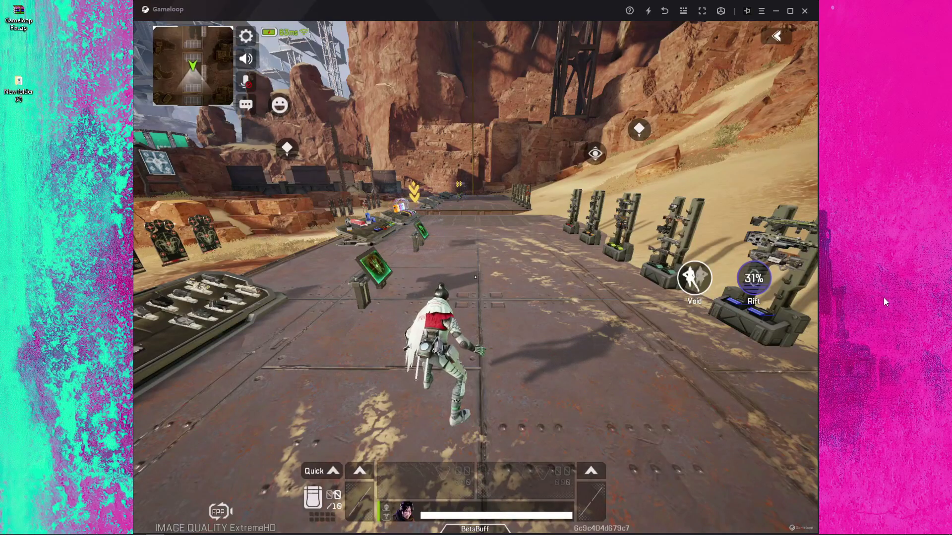
- Open the key mapping editor for the game and reset the layout to the default key mapping
click(685, 13)
key(w)
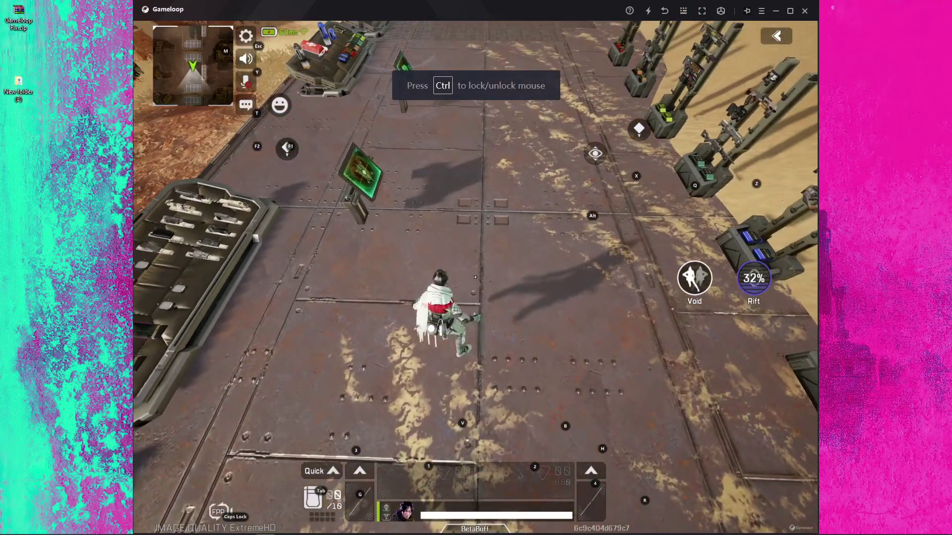
click(684, 11)
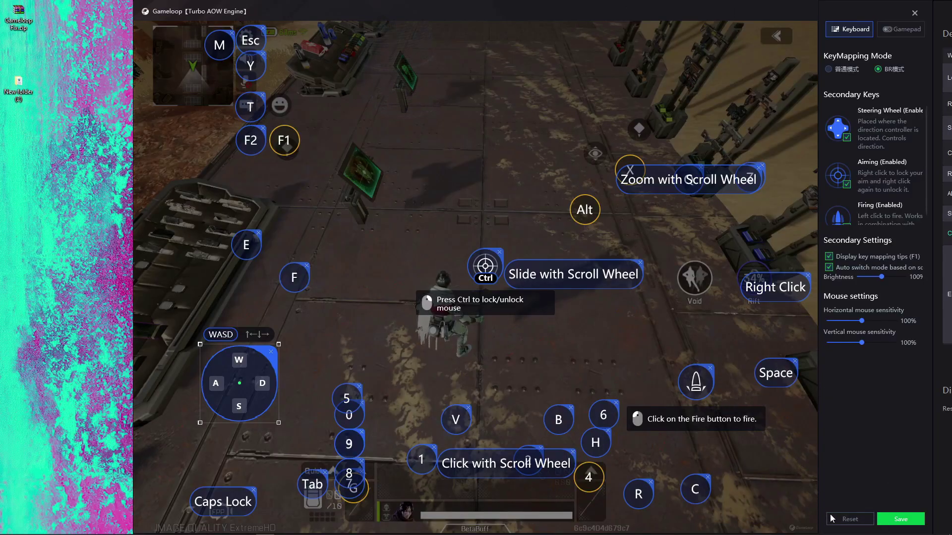
click(860, 519)
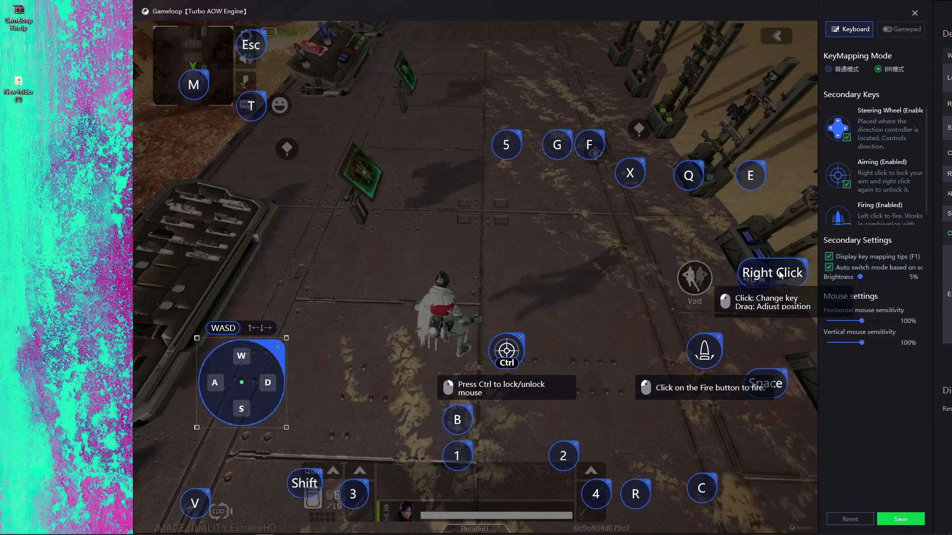
- Move the Fire, Right Click and Space mappings lower in the game view and save the layout
drag(704, 352, 621, 432)
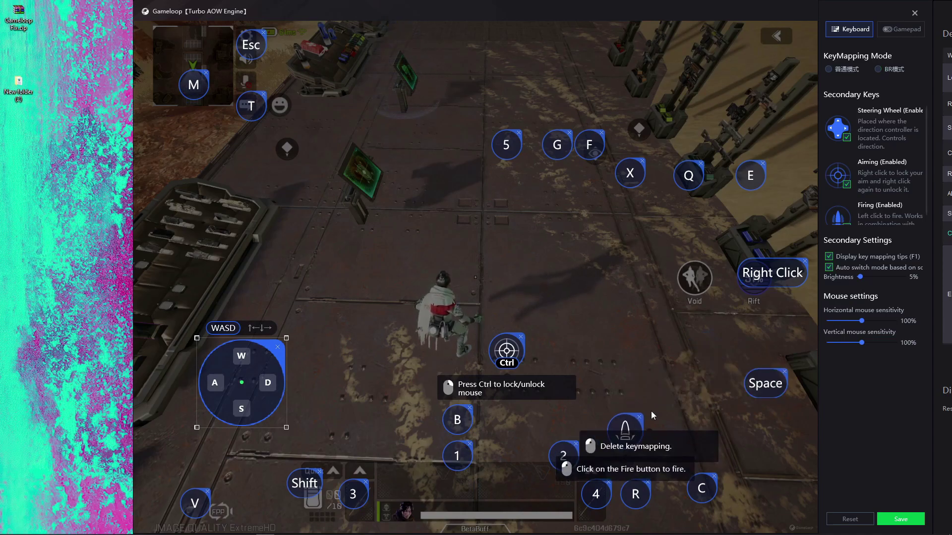
drag(793, 270, 750, 347)
drag(777, 383, 779, 427)
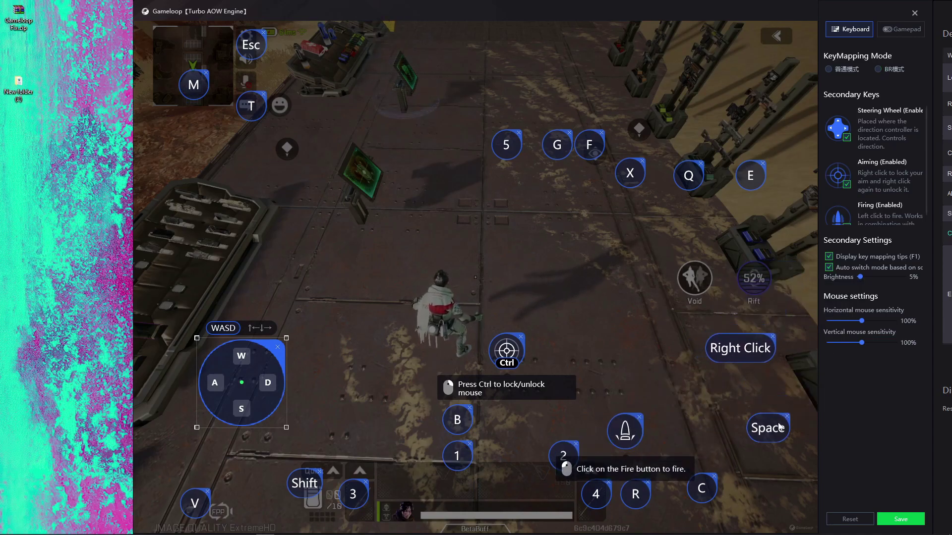
click(904, 520)
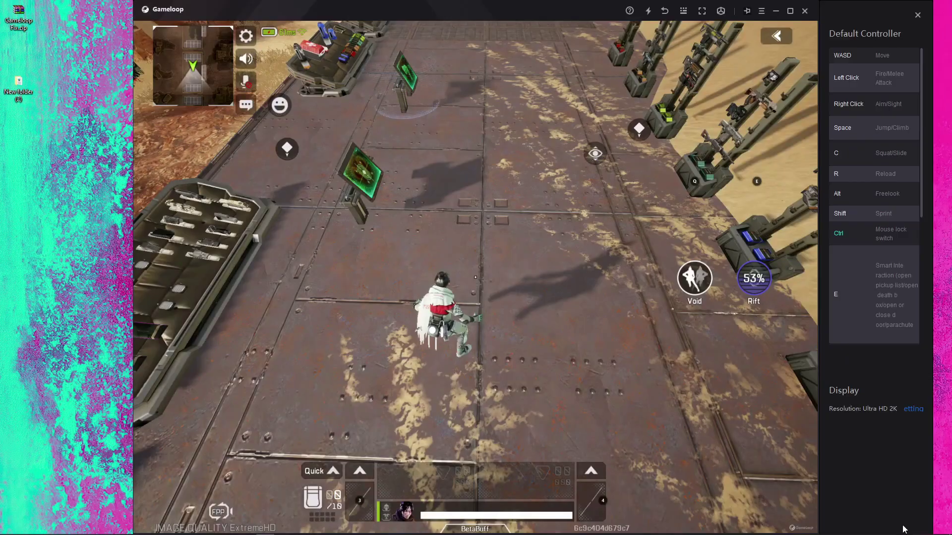
- Lock the mouse to the game, run to the weapon rack and pick up the Volt SMG
key(ctrl)
key(w)
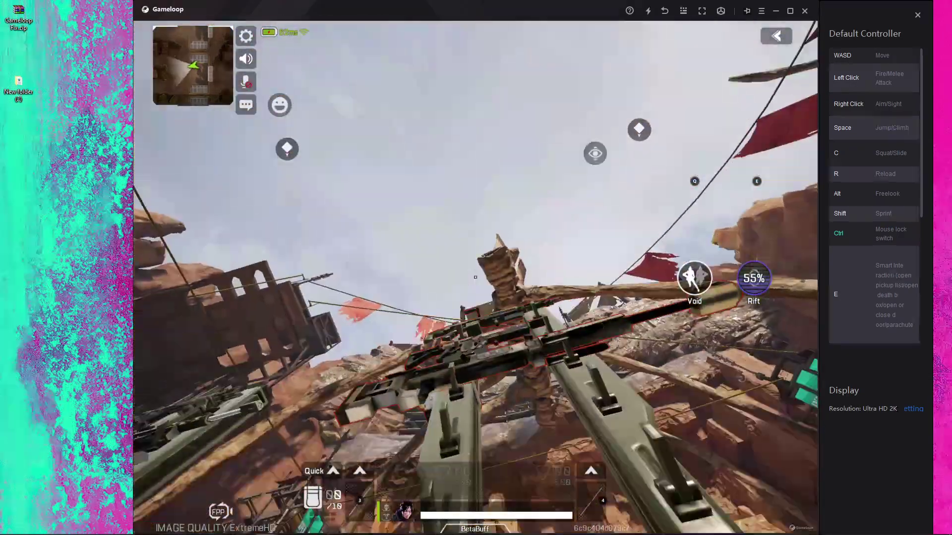
key(w)
key(e)
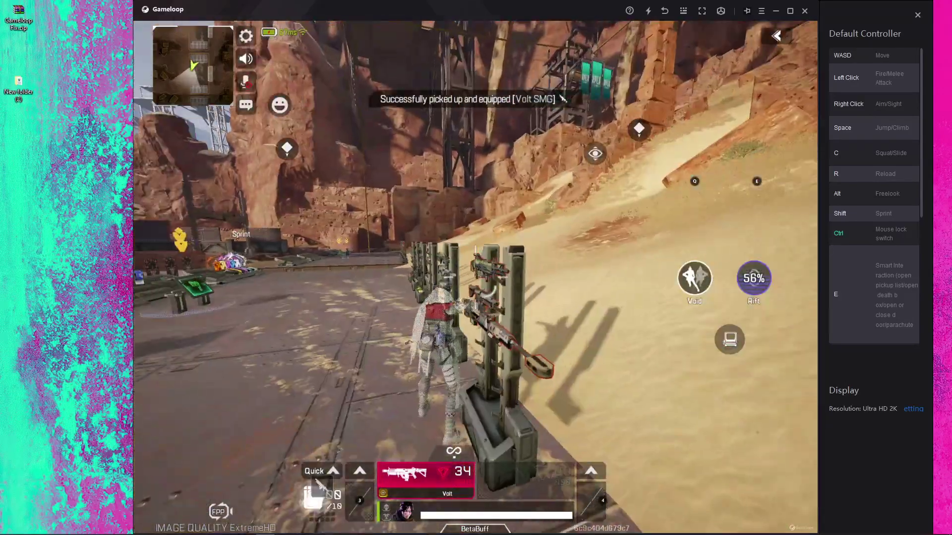
key(w)
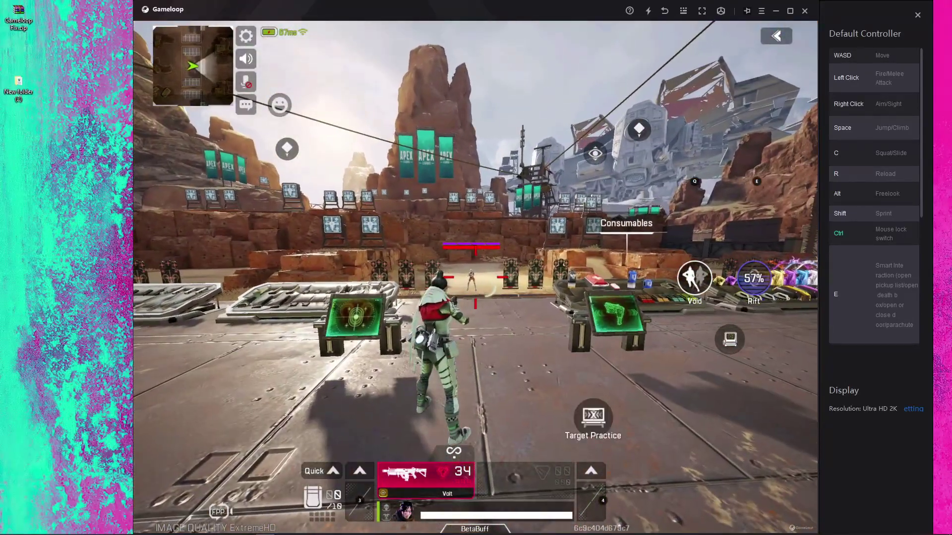
- Reposition the Right Click mapping just beside the round laptop icon, adjust the Space mapping and save the layout
key(ctrl)
key(w)
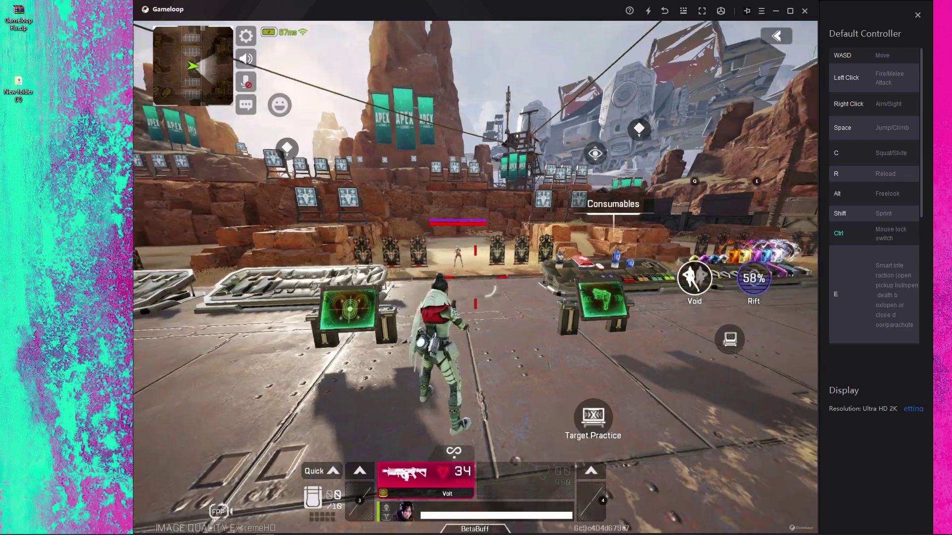
key(w)
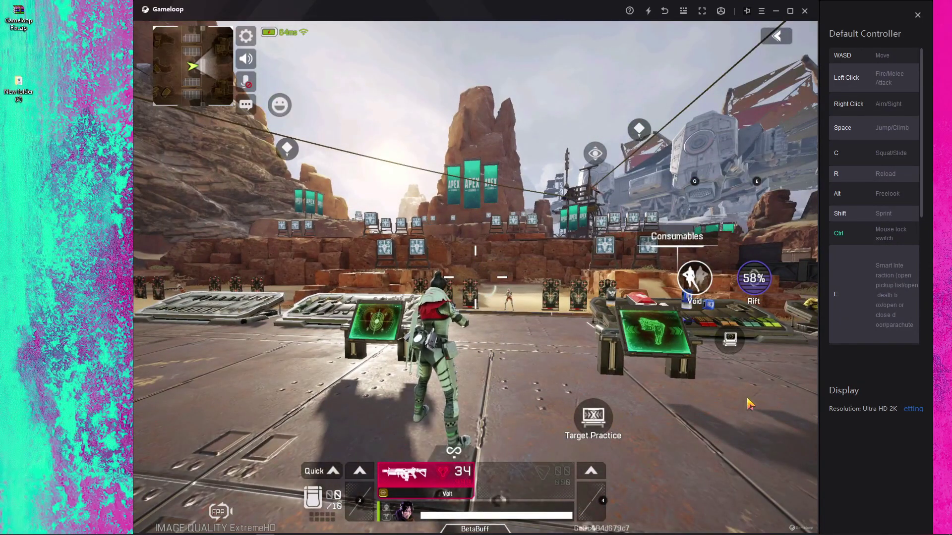
click(751, 401)
click(784, 346)
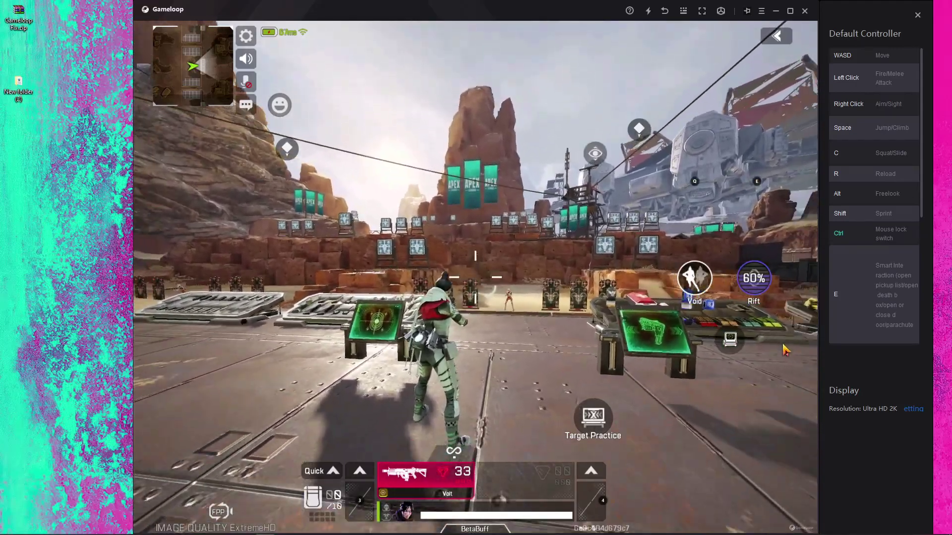
click(683, 12)
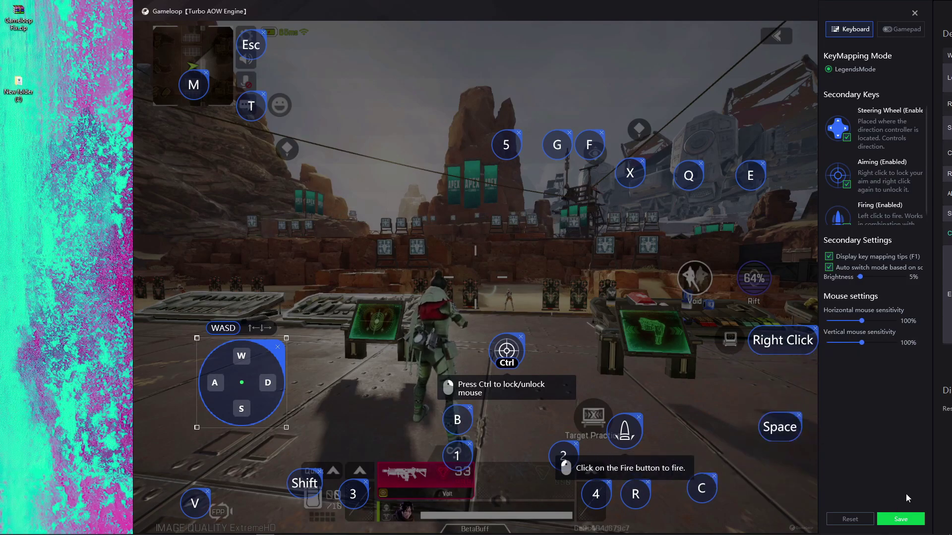
click(901, 518)
- Test the aim and fire mappings by aiming the Volt at the training dummy and shooting it
key(ctrl)
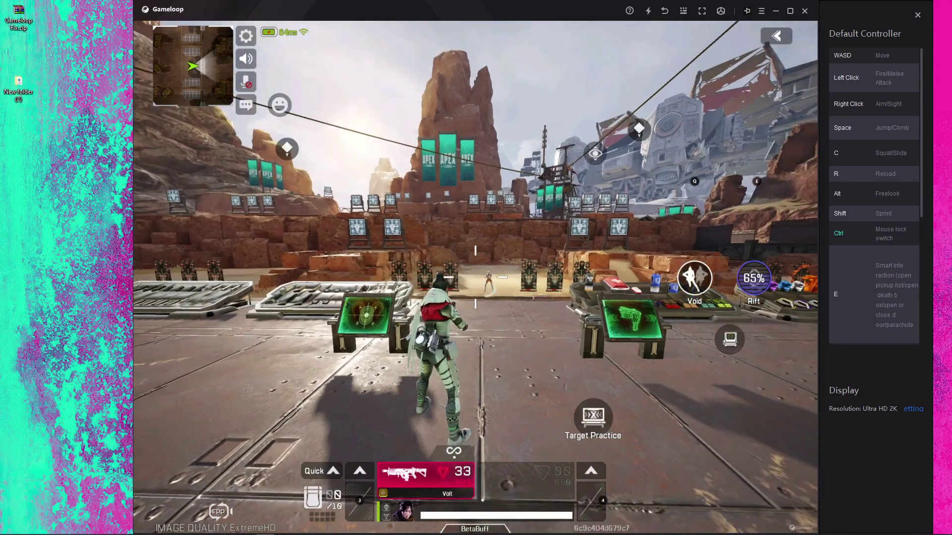
right_click(475, 277)
click(475, 277)
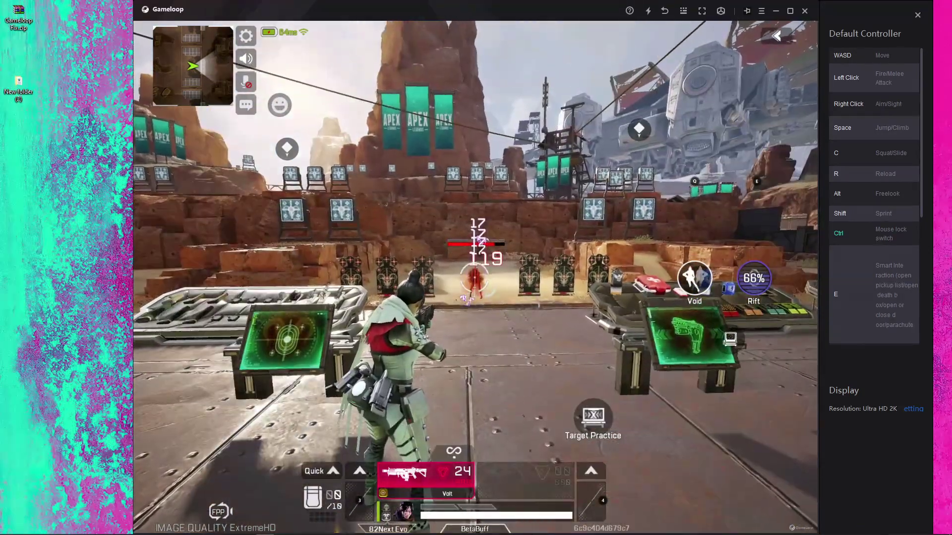
right_click(475, 278)
key(ctrl)
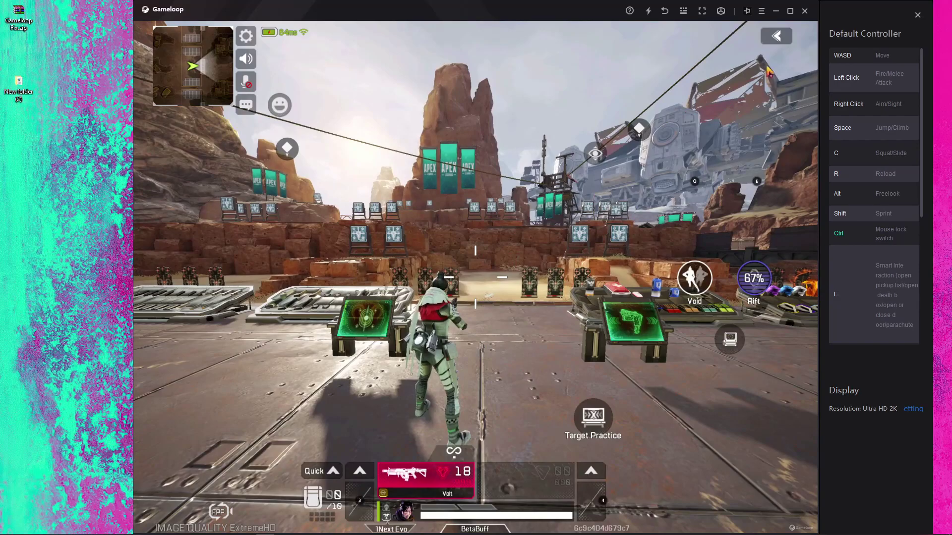
- Shift the Fire mapping away from the Target Practice button and map the F key to that button
click(684, 12)
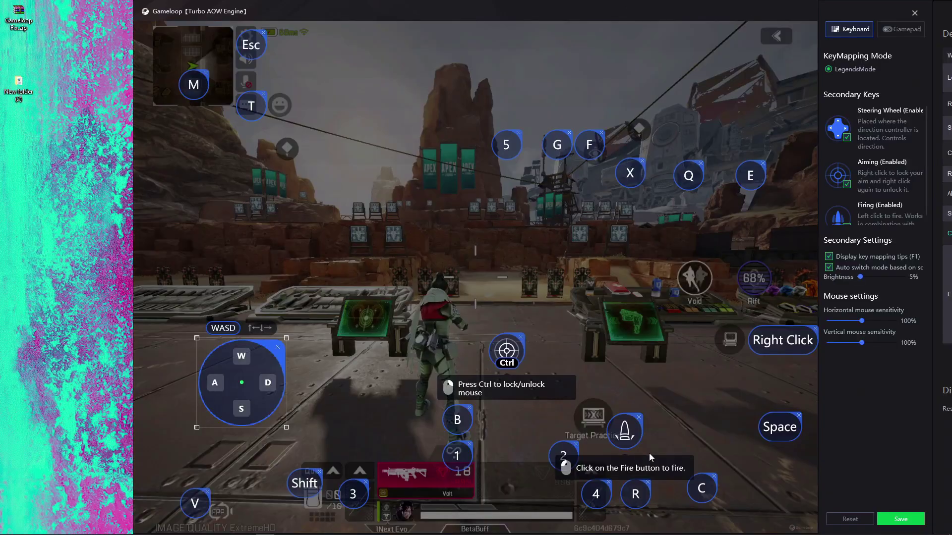
click(594, 419)
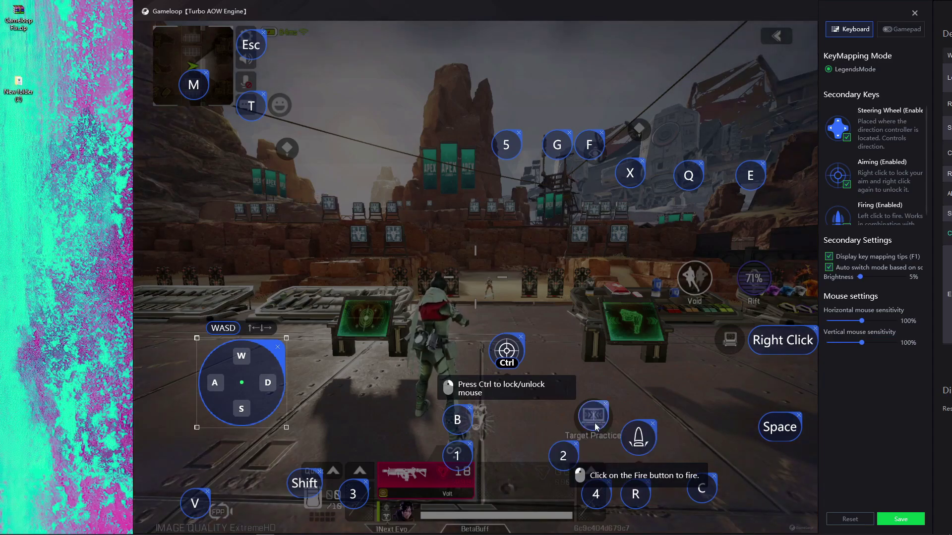
key(f)
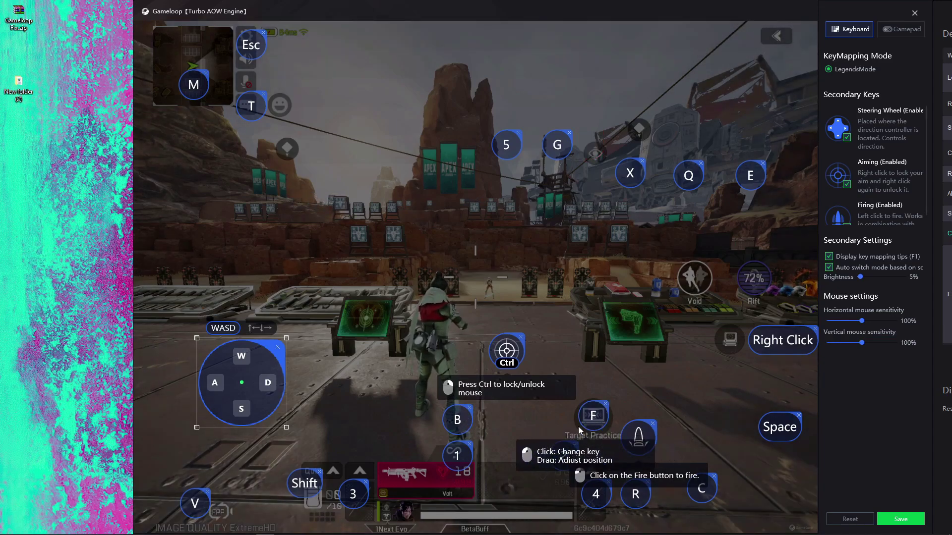
- Move the 2 and 1 mappings onto the second and first weapon slots and save the layout
click(560, 452)
key(2)
drag(561, 452, 532, 475)
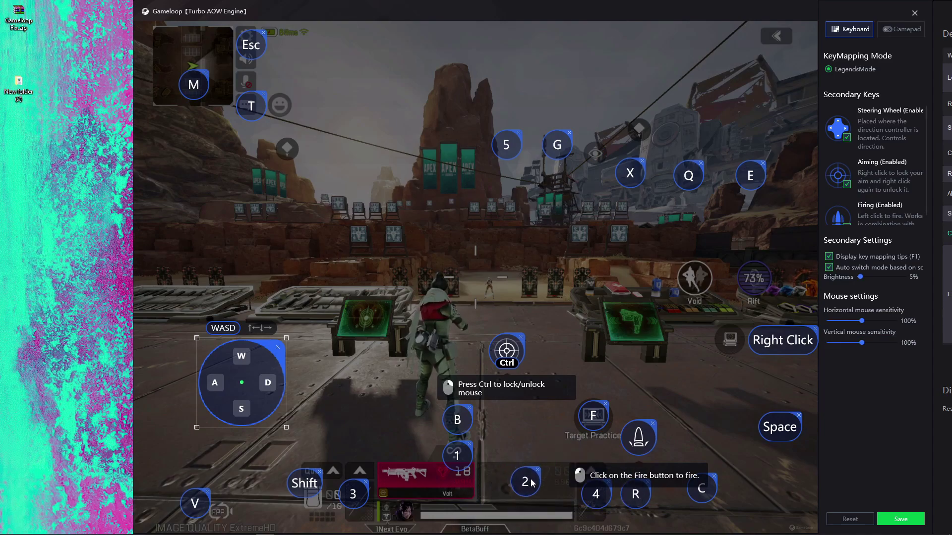
drag(466, 459, 431, 483)
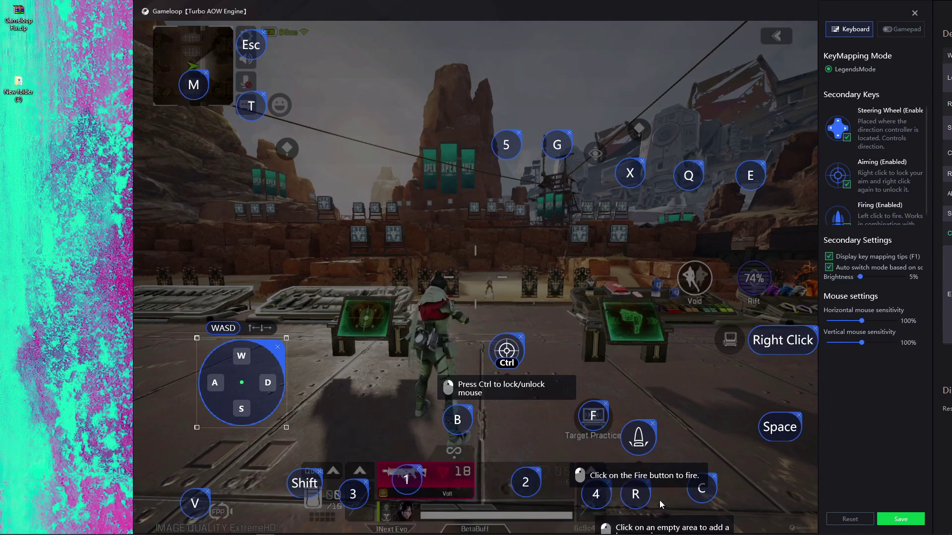
click(907, 521)
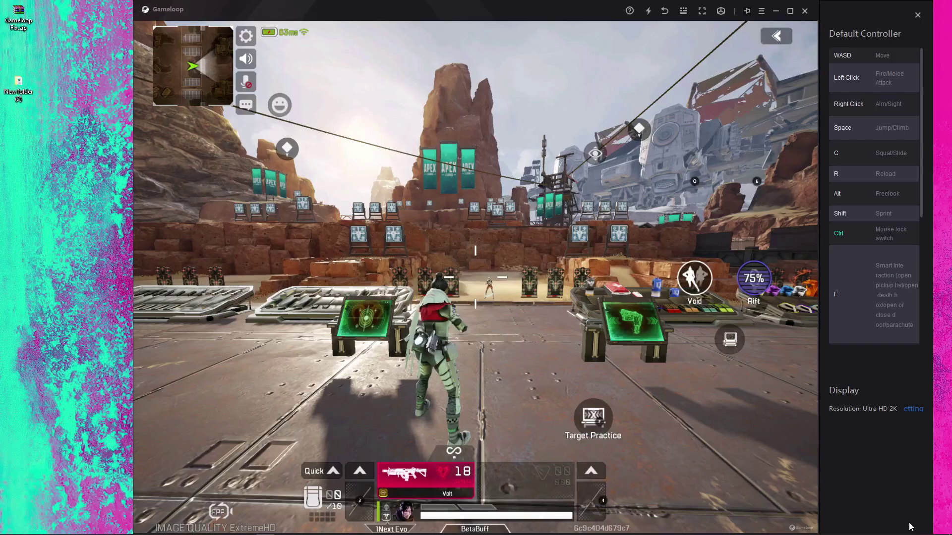
- Test the movement mappings by running, sliding and jumping around the training range
key(ctrl)
key(w)
key(c)
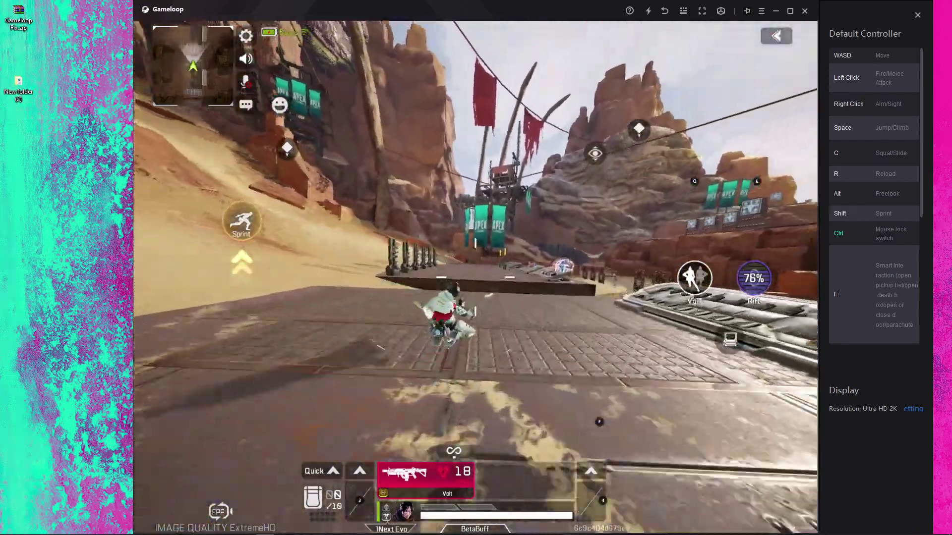
key(w)
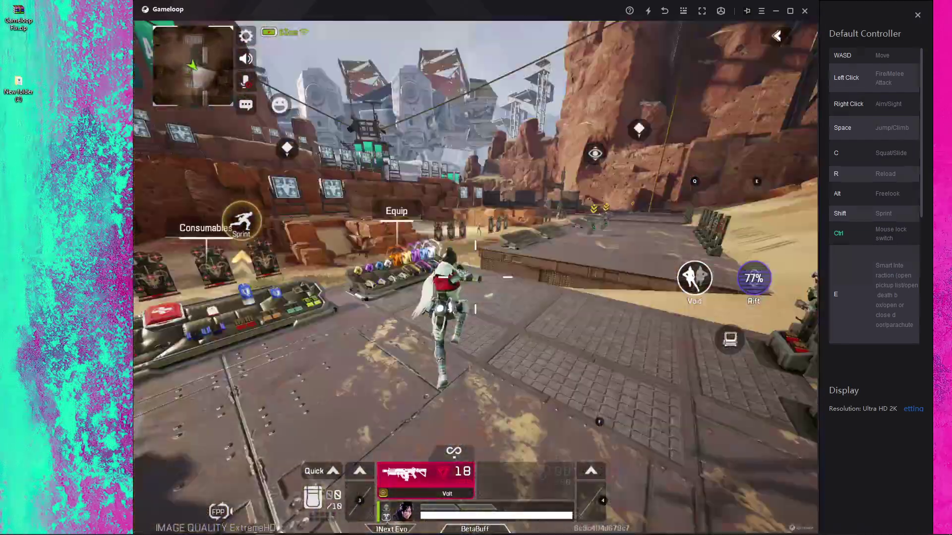
key(w)
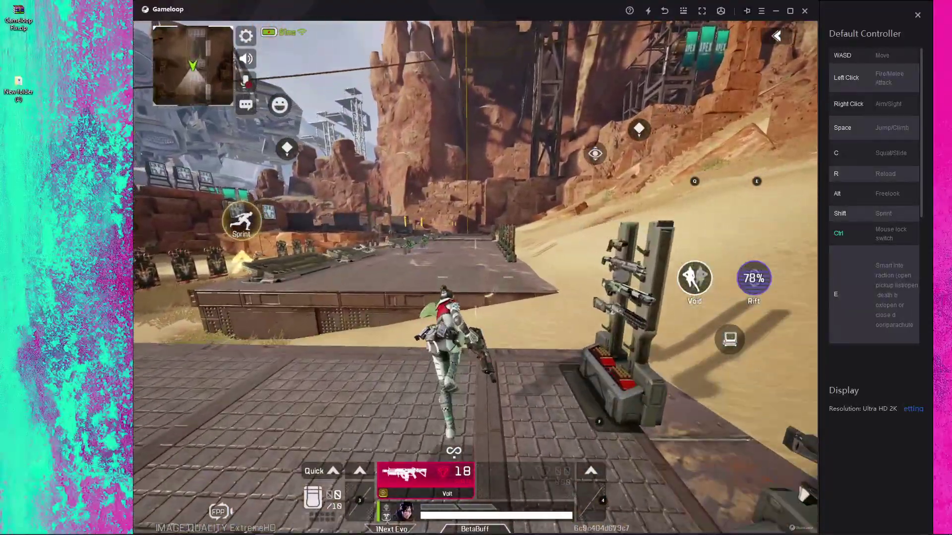
key(space)
key(w)
key(ctrl)
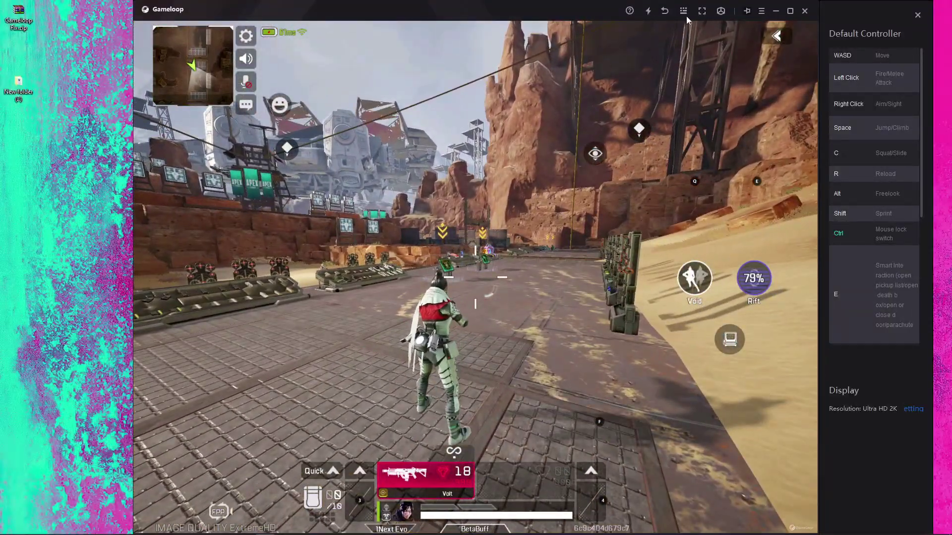
- Place the E mapping on the Void ability, Q on the Rift ability and X on the diamond ping icon
click(686, 13)
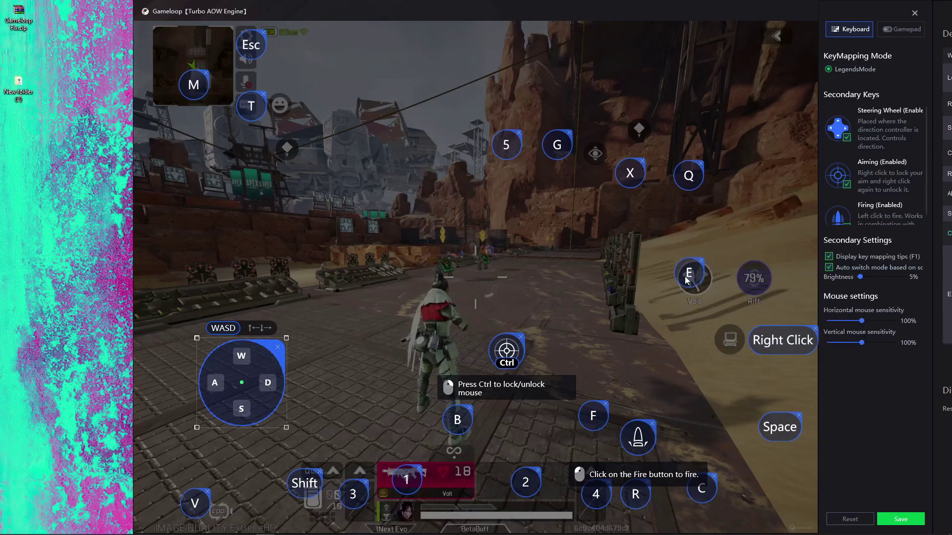
drag(688, 173, 757, 276)
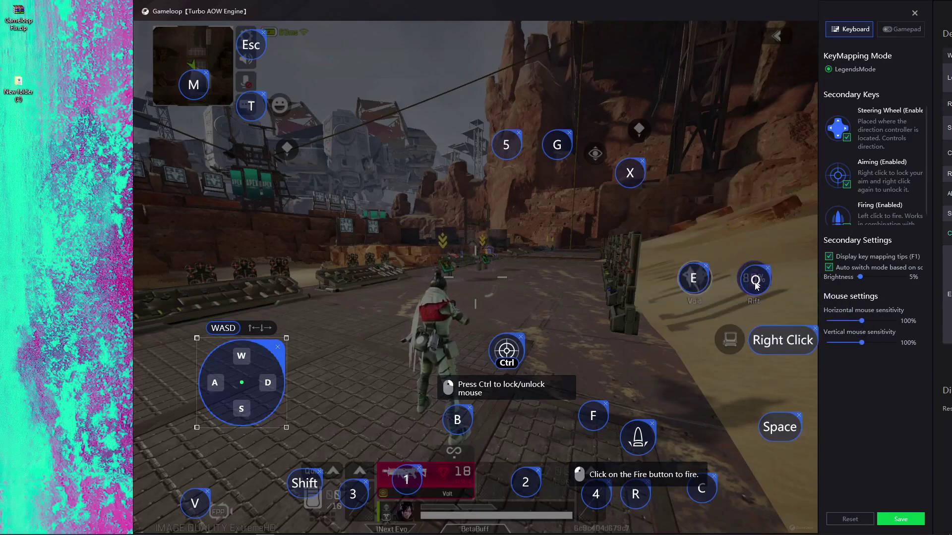
drag(630, 176, 630, 171)
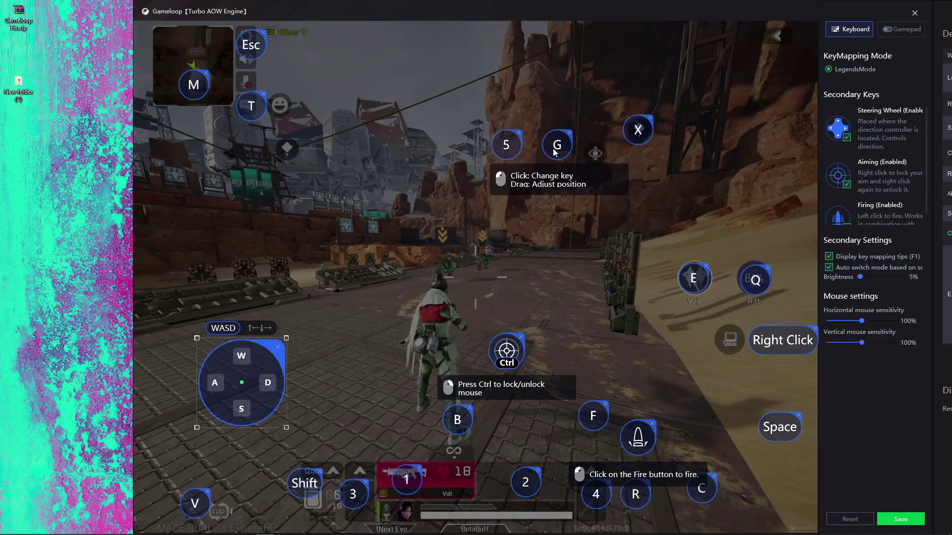
- Delete the G mapping and map the Alt key to the eye icon
click(569, 133)
click(594, 154)
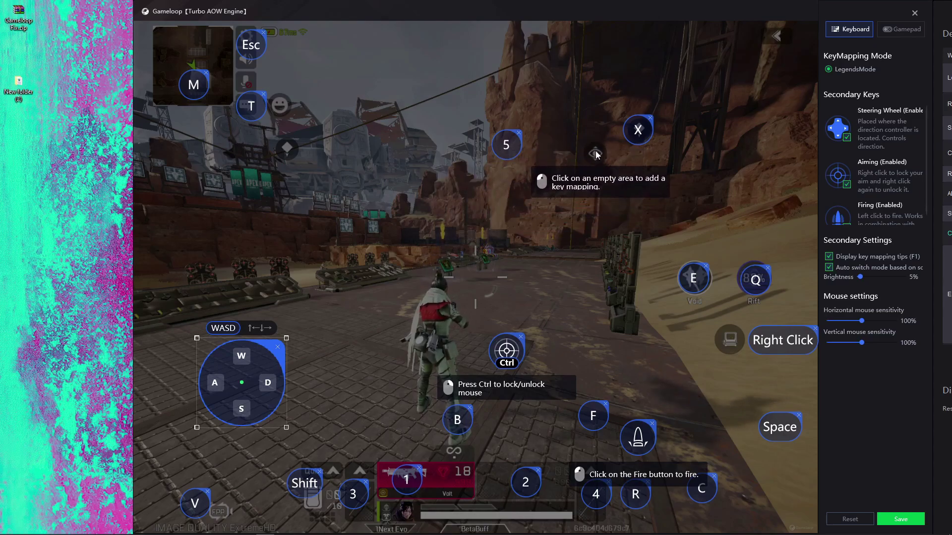
key(alt)
- Change the backpack's Shift mapping to Tab and align the V, Tab, 3 and 4 mappings with their on-screen buttons
click(315, 487)
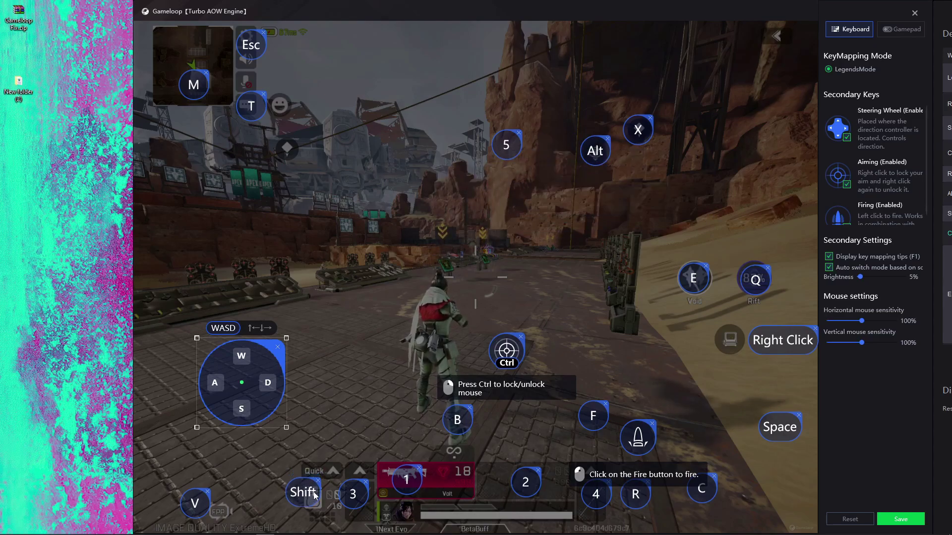
key(Tab)
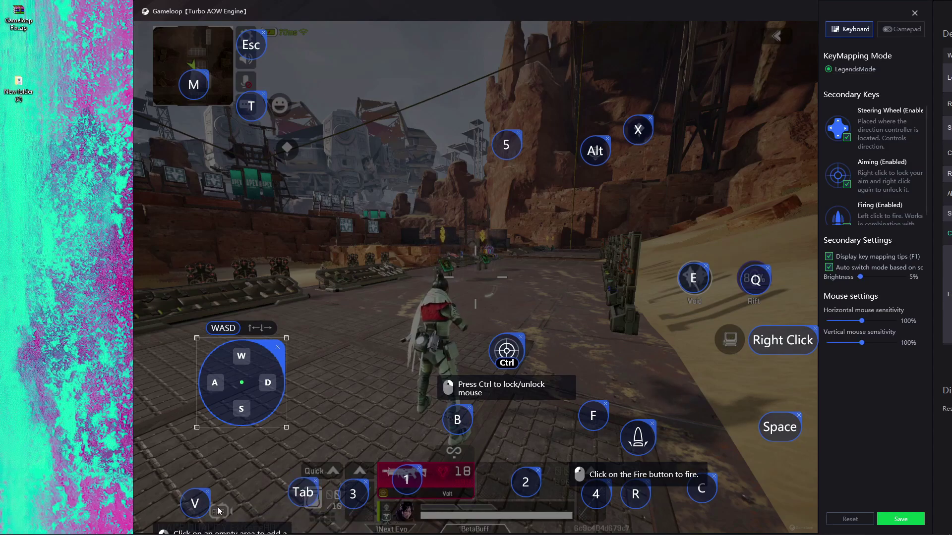
drag(199, 506, 227, 516)
drag(298, 501, 361, 504)
drag(602, 501, 598, 505)
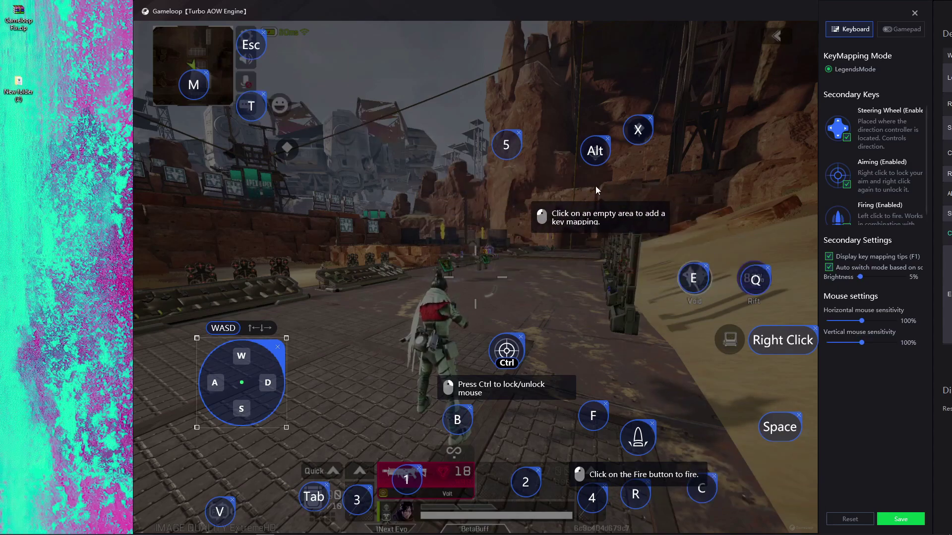
- Delete the 5 mapping, move the Ctrl aiming mapping above the Fire mapping and save the layout
click(518, 132)
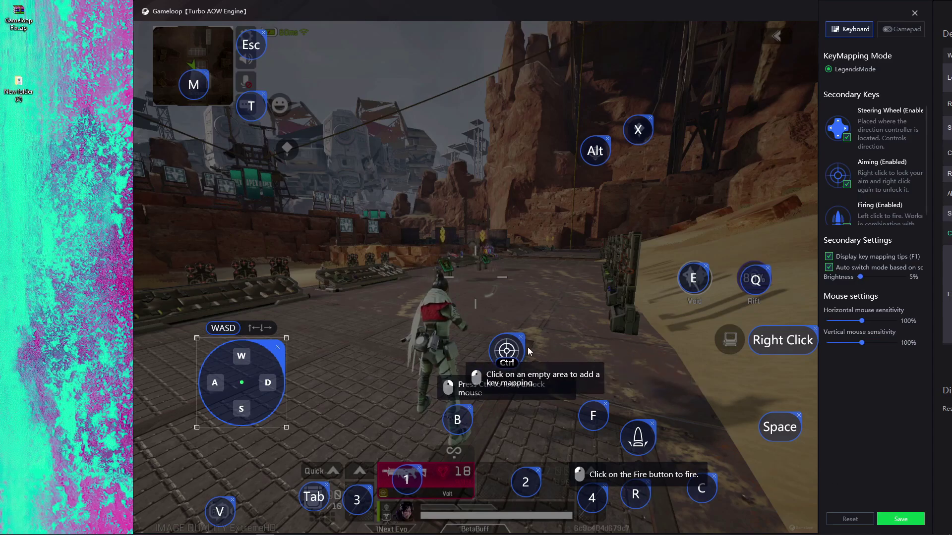
drag(516, 354, 673, 373)
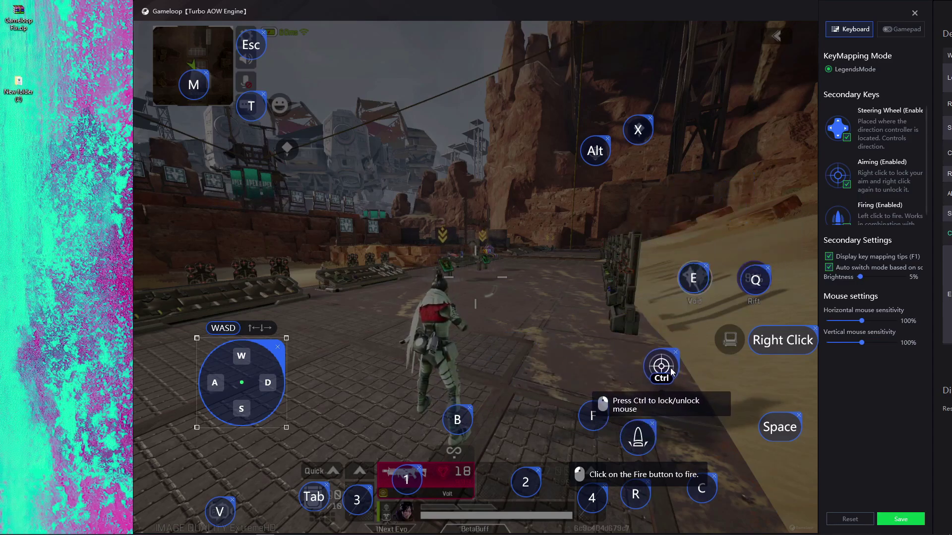
click(900, 519)
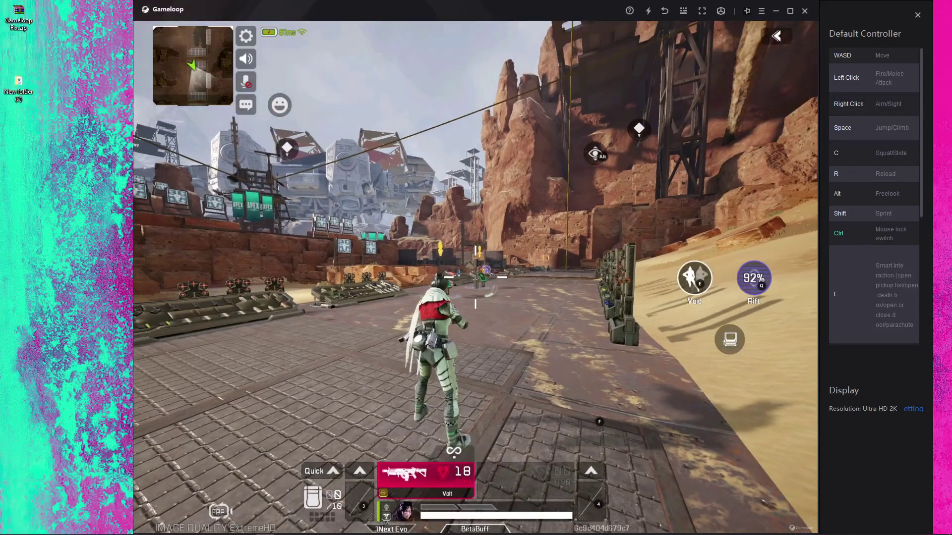